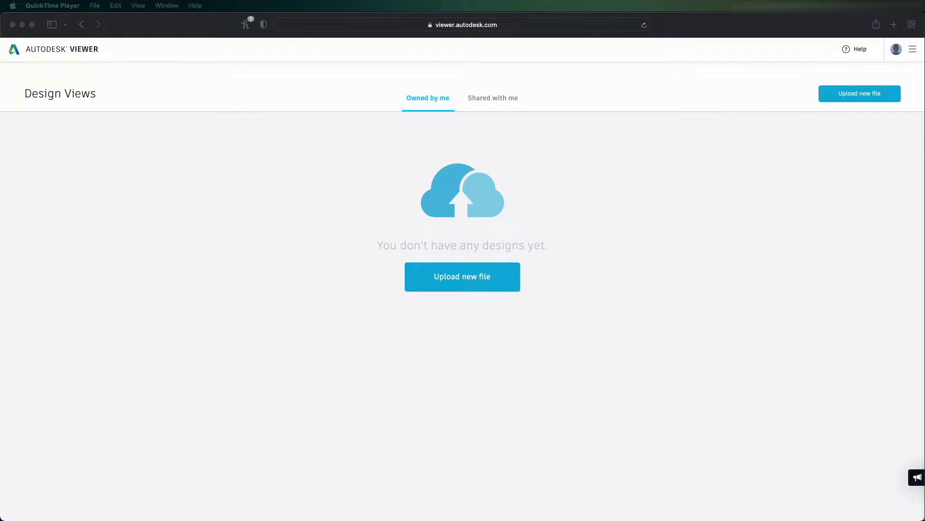
# Step: Drag Gatehouse.dwg onto the Design Views page to upload it
pyautogui.moveTo(902, 96); pyautogui.dragTo(447, 273)
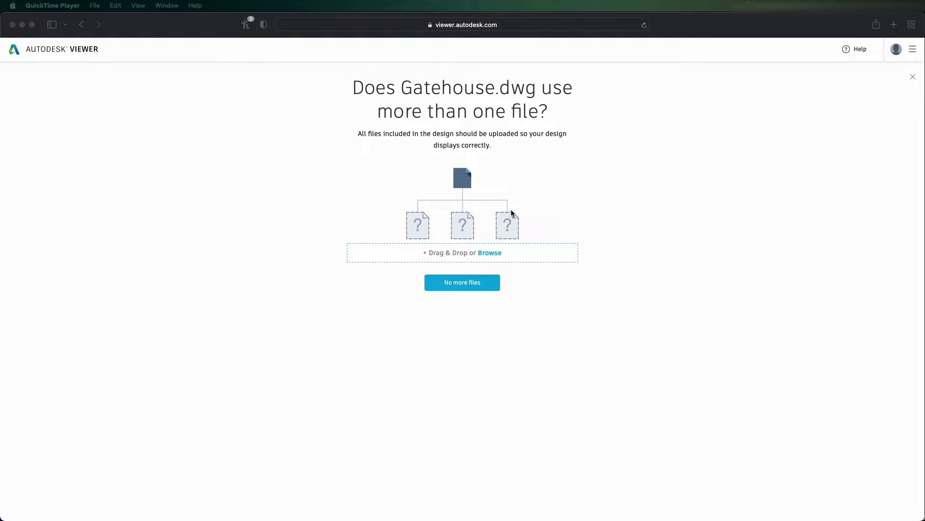
# Step: Confirm Gatehouse.dwg is a single-file design and upload it
pyautogui.click(464, 287)
pyautogui.click(465, 288)
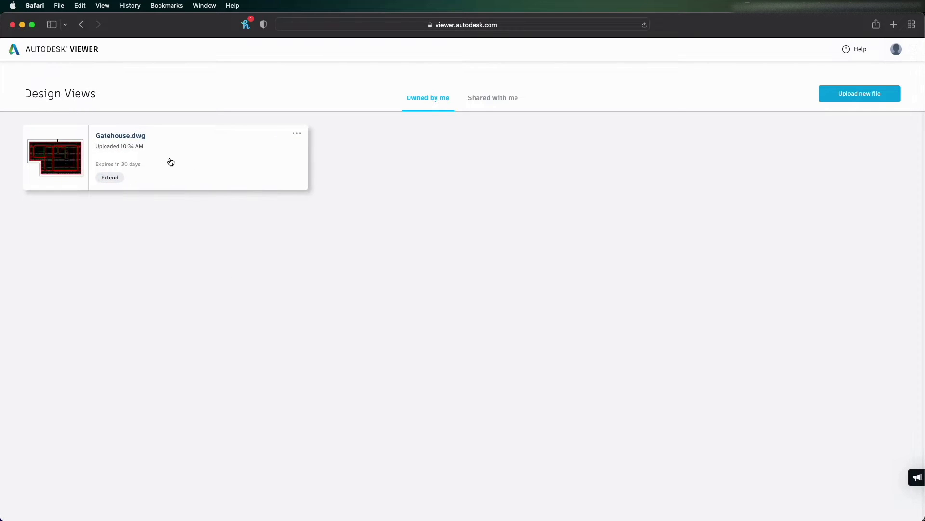
# Step: Open Gatehouse.dwg, zoom in and out on its 2D floor plan, then switch to 3D Views
pyautogui.click(130, 144)
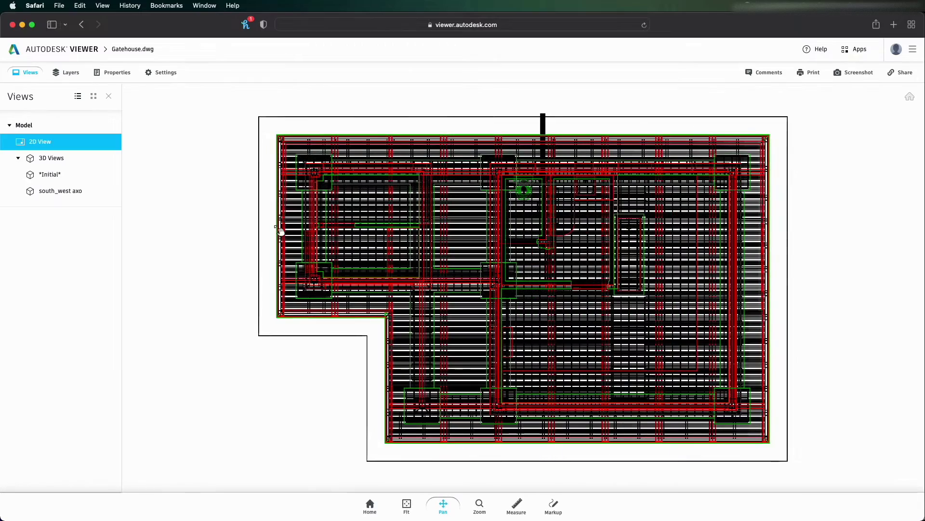
pyautogui.scroll(-2, 294, 230)
pyautogui.scroll(1, 331, 244)
pyautogui.scroll(-1, 351, 244)
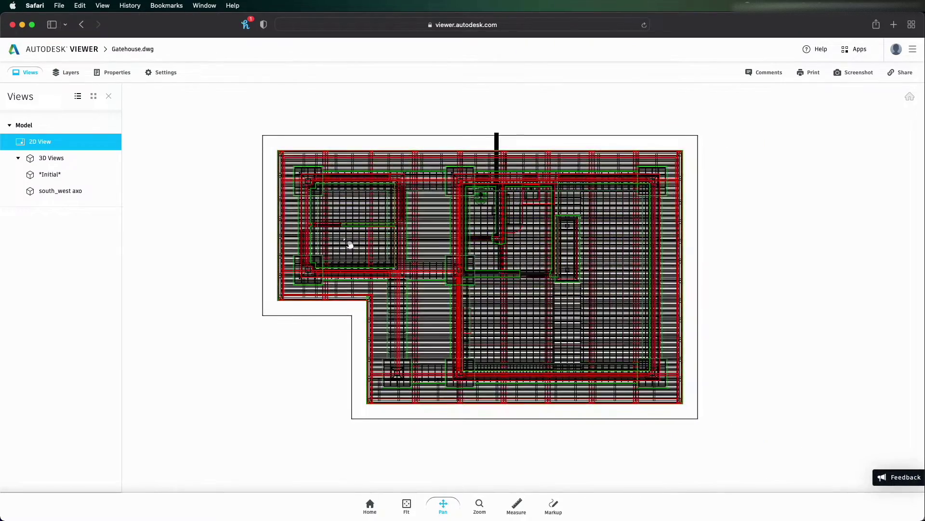
pyautogui.scroll(1, 371, 241)
pyautogui.scroll(-2, 394, 240)
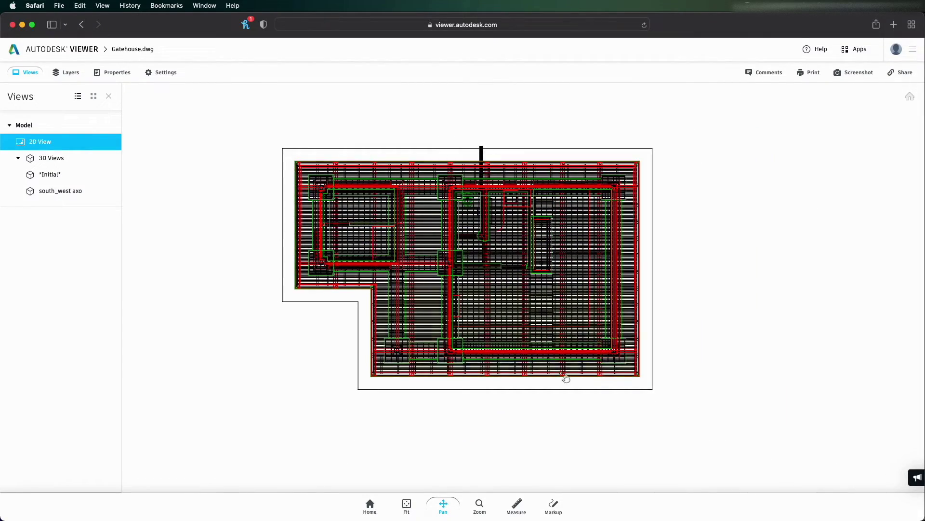
pyautogui.scroll(1, 545, 221)
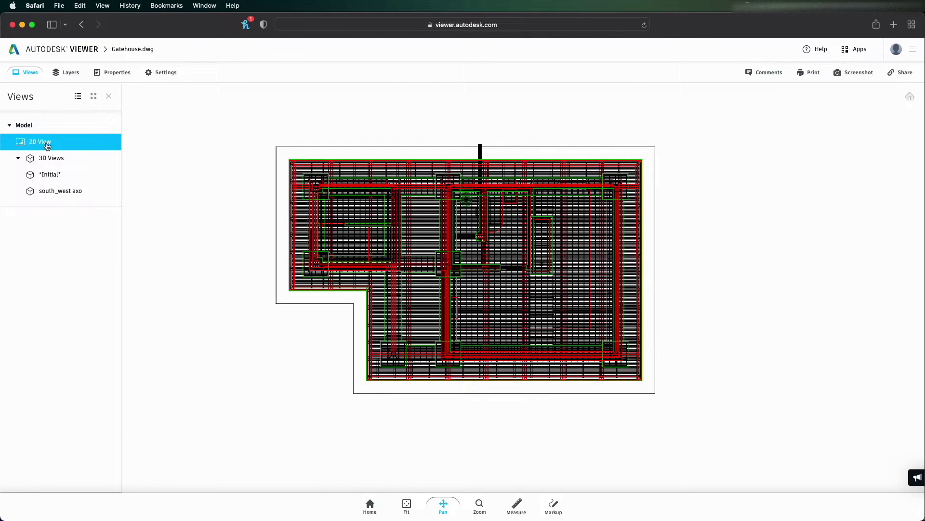
pyautogui.click(56, 158)
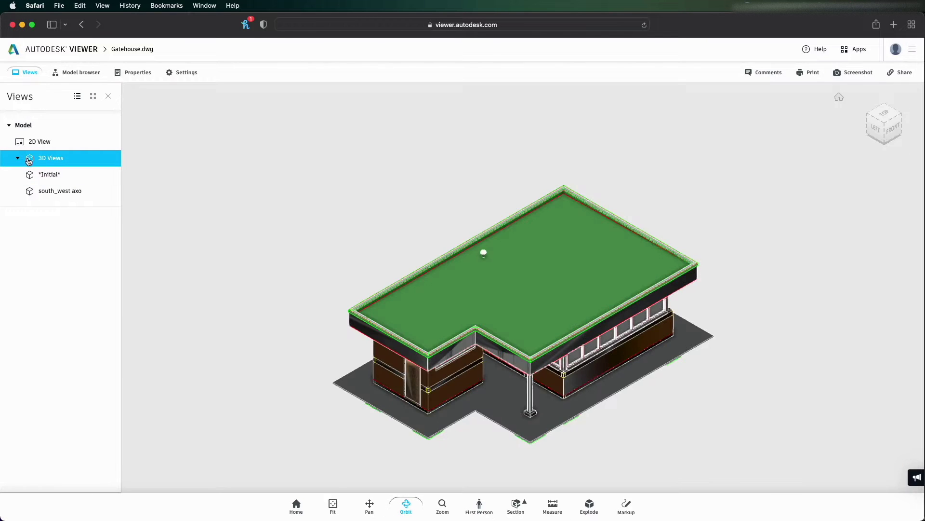
# Step: Orbit the gatehouse to a front-left angle and zoom toward the red entrance door
pyautogui.moveTo(528, 358); pyautogui.dragTo(494, 354)
pyautogui.scroll(8, 494, 355)
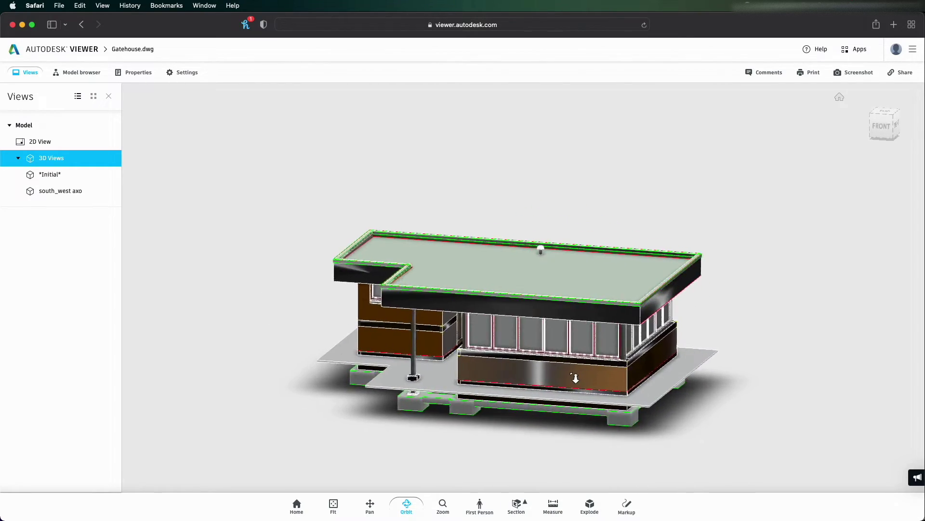
pyautogui.scroll(3, 533, 377)
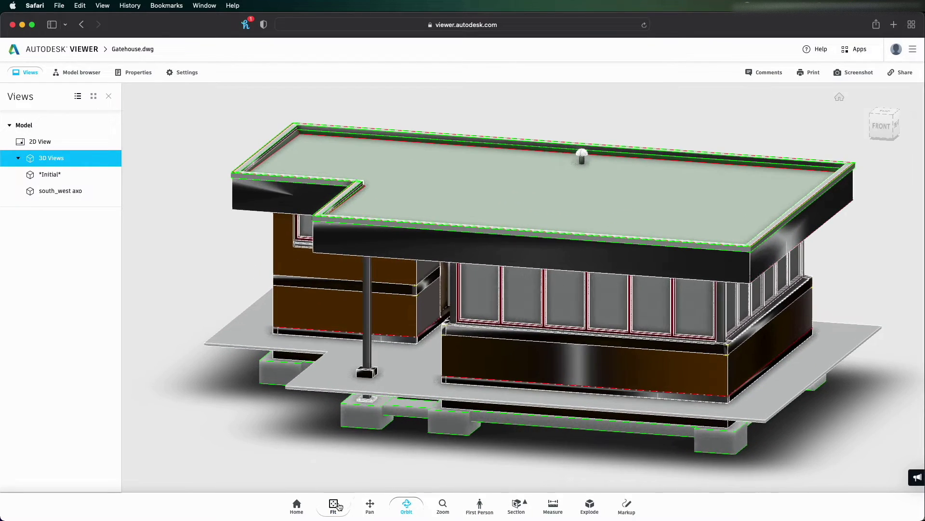
pyautogui.moveTo(533, 377); pyautogui.dragTo(443, 308)
pyautogui.scroll(5, 443, 308)
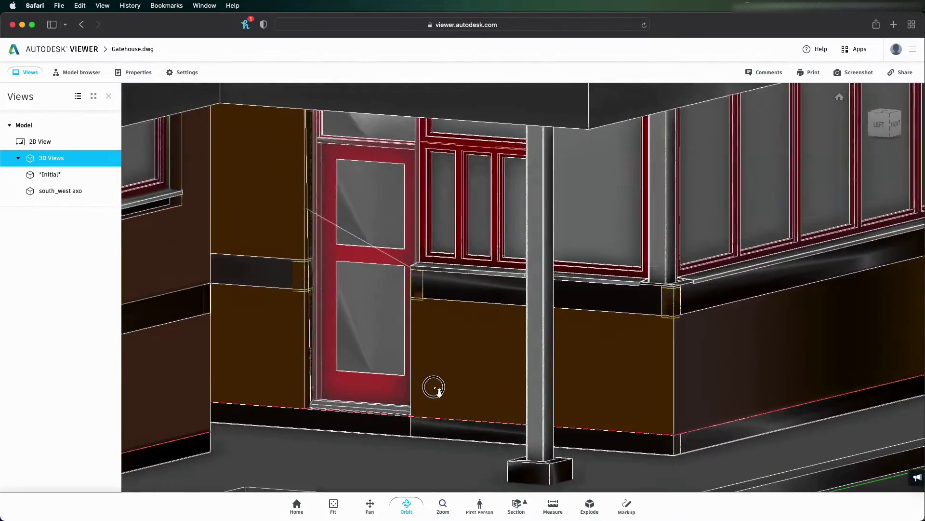
pyautogui.scroll(-5, 434, 386)
# Step: Walk around the gatehouse in First Person mode using the WASD keys
pyautogui.click(480, 505)
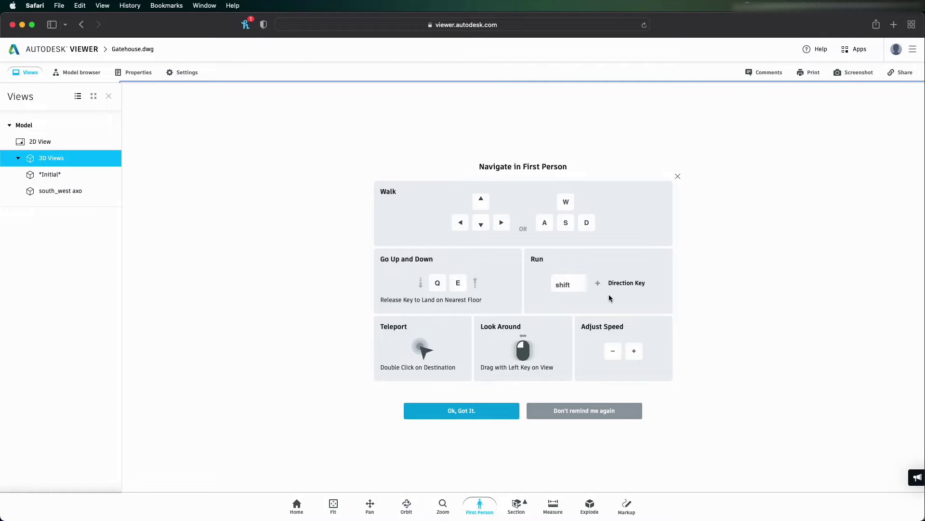
pyautogui.click(492, 412)
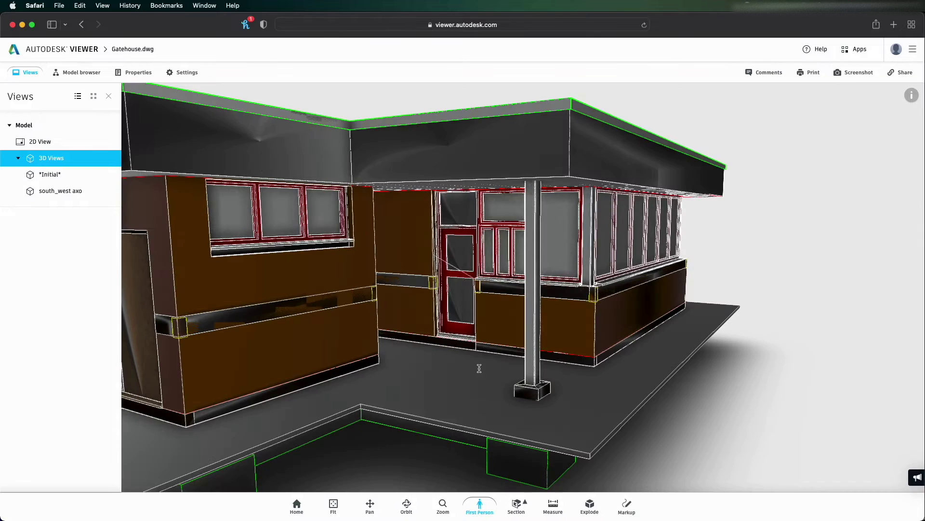
pyautogui.press('s')
pyautogui.press('a')
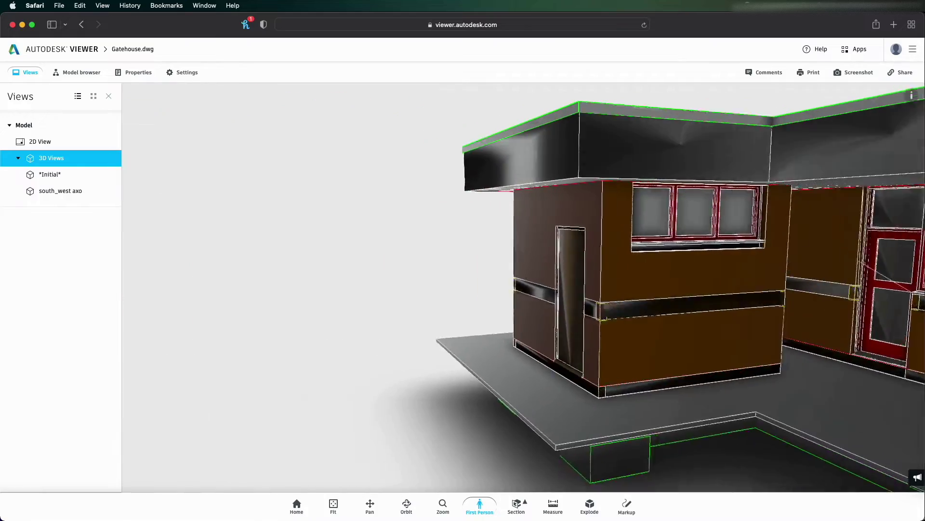
pyautogui.press('d')
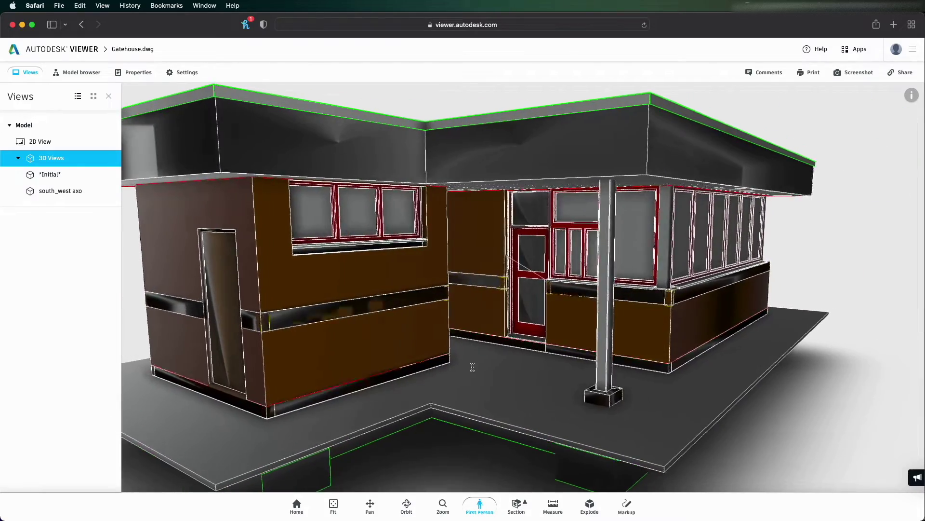
pyautogui.press('s')
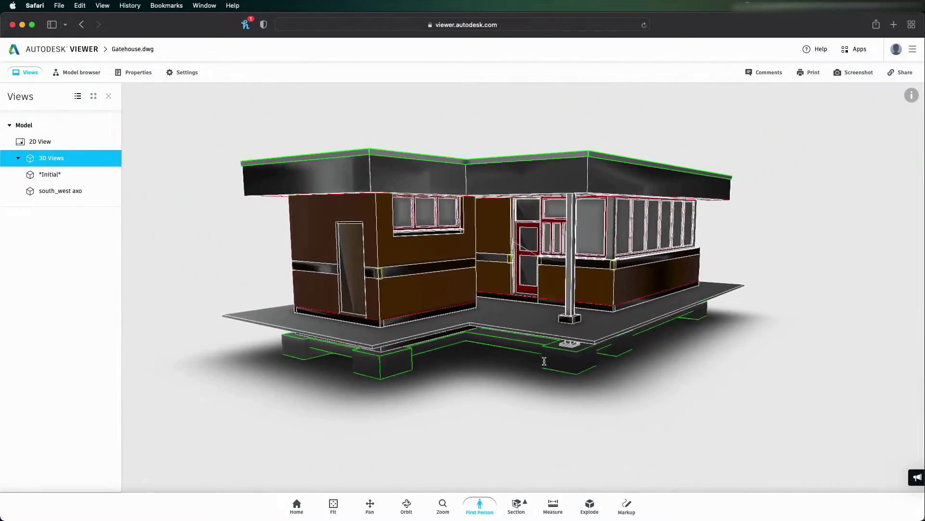
pyautogui.press('a')
pyautogui.press('d')
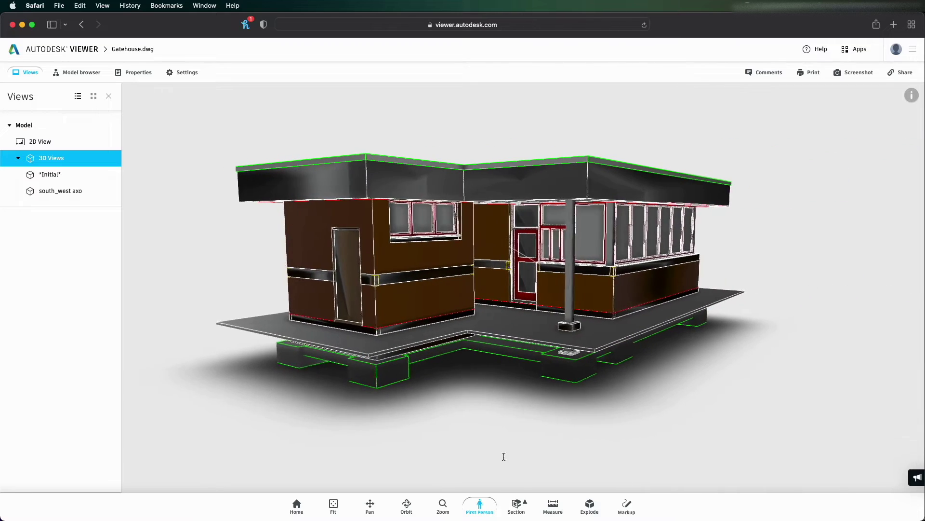
# Step: Orbit the gatehouse, check ViewCube corner and front views, and return to Home
pyautogui.click(406, 505)
pyautogui.moveTo(609, 376); pyautogui.dragTo(785, 204)
pyautogui.click(892, 128)
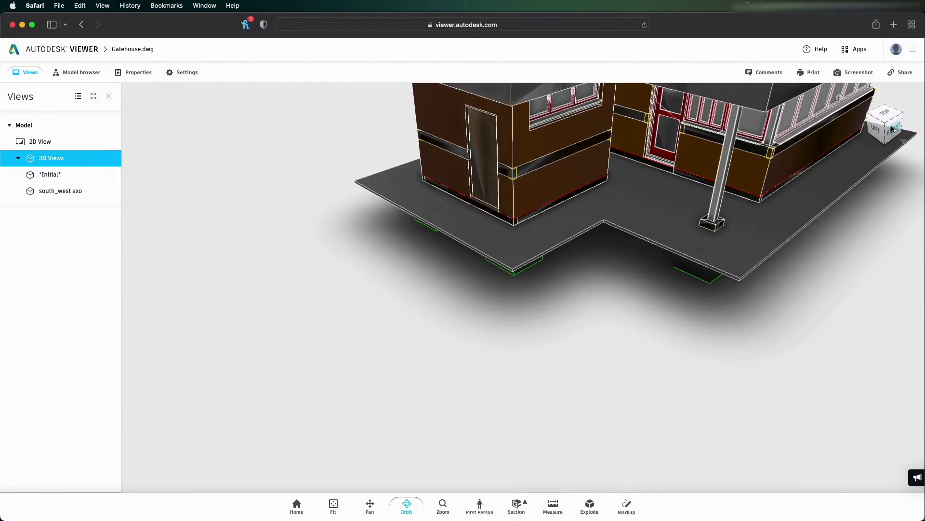
pyautogui.click(895, 125)
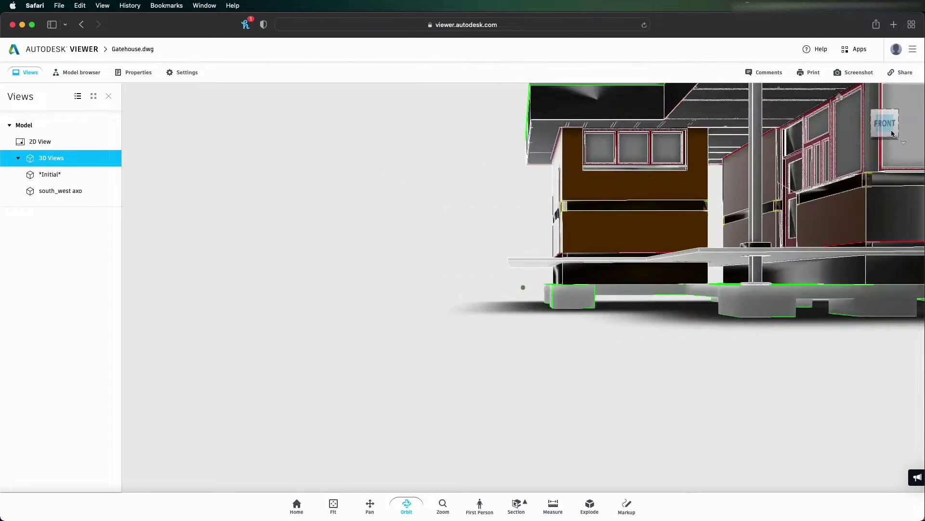
pyautogui.moveTo(898, 122); pyautogui.dragTo(881, 119)
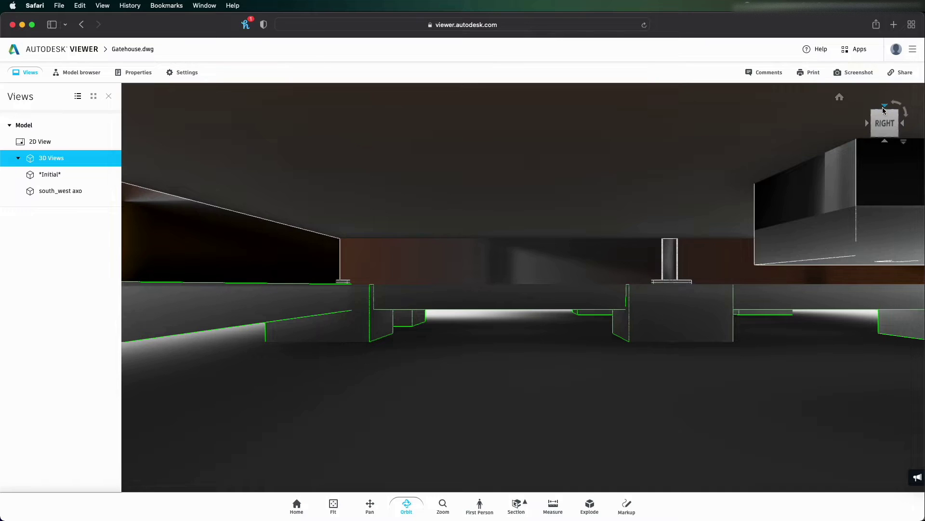
pyautogui.click(840, 99)
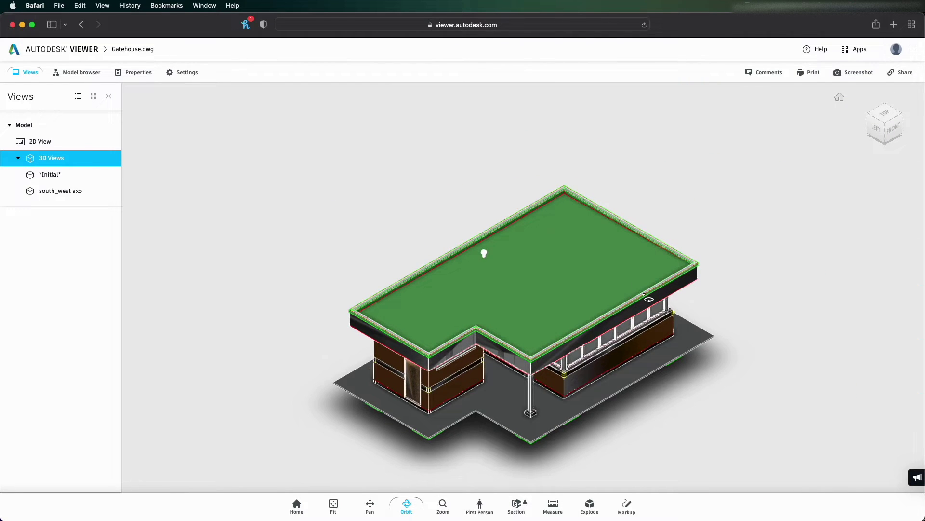
pyautogui.moveTo(480, 339); pyautogui.dragTo(466, 293)
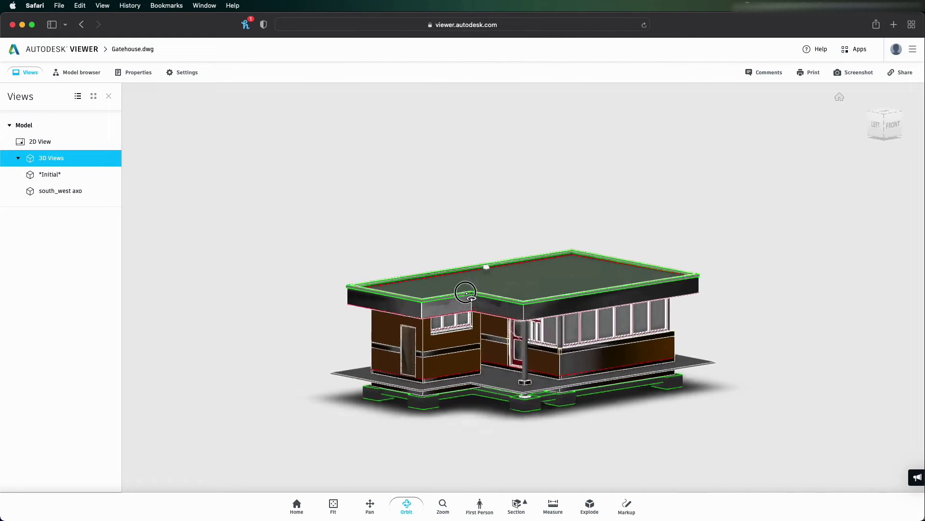
pyautogui.click(515, 507)
# Step: Cut the gatehouse with an X section plane, then a Z plane lowered below the roof
pyautogui.click(408, 482)
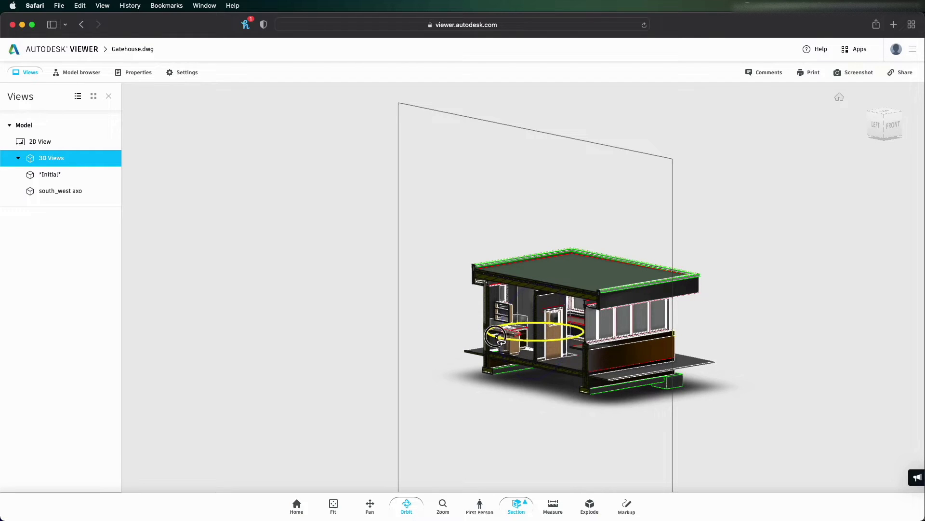
pyautogui.moveTo(495, 336); pyautogui.dragTo(544, 336)
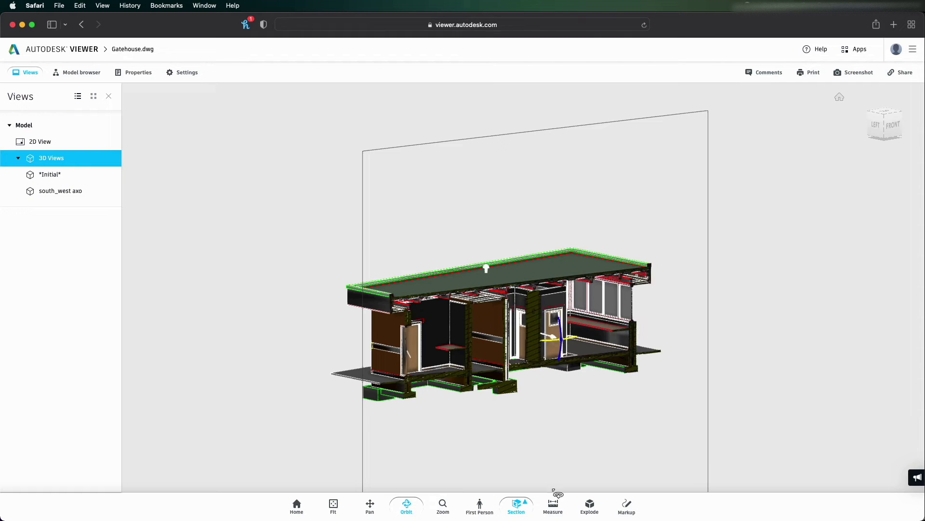
pyautogui.click(512, 504)
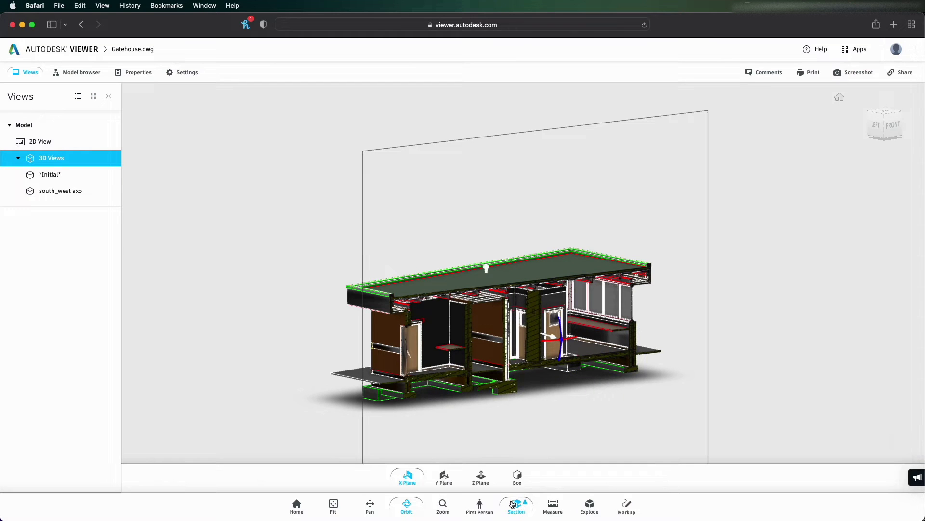
pyautogui.click(482, 481)
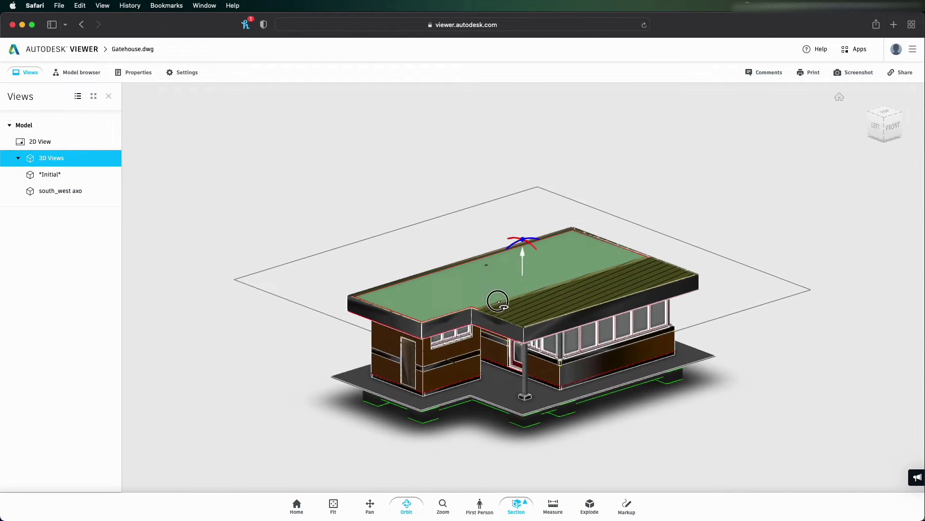
pyautogui.moveTo(522, 258); pyautogui.dragTo(515, 316)
# Step: Slice with a Y section plane, swing it around the building, then drag it off the model
pyautogui.click(514, 504)
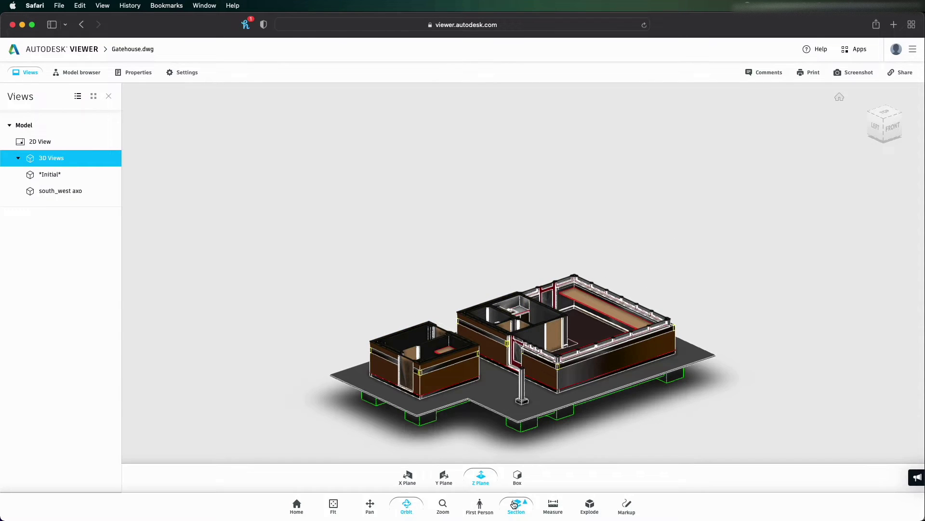
pyautogui.click(444, 478)
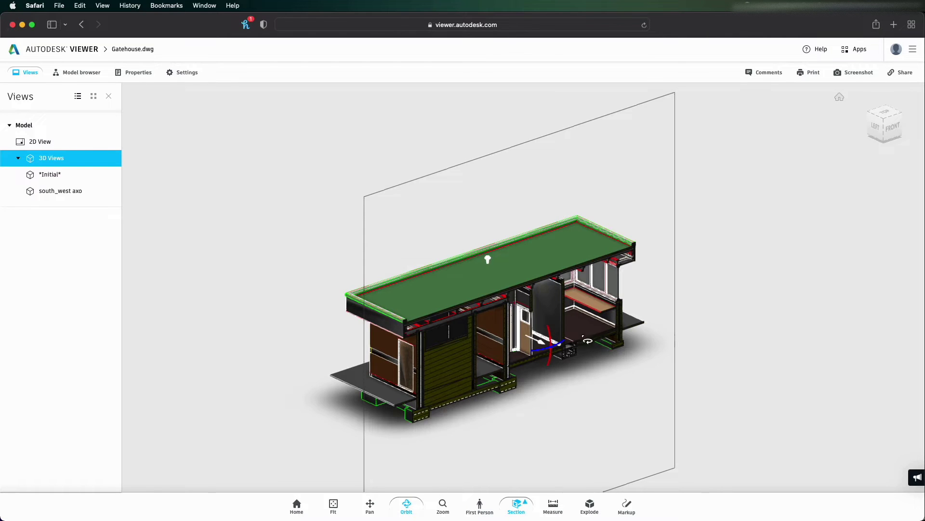
pyautogui.moveTo(547, 343); pyautogui.dragTo(487, 468)
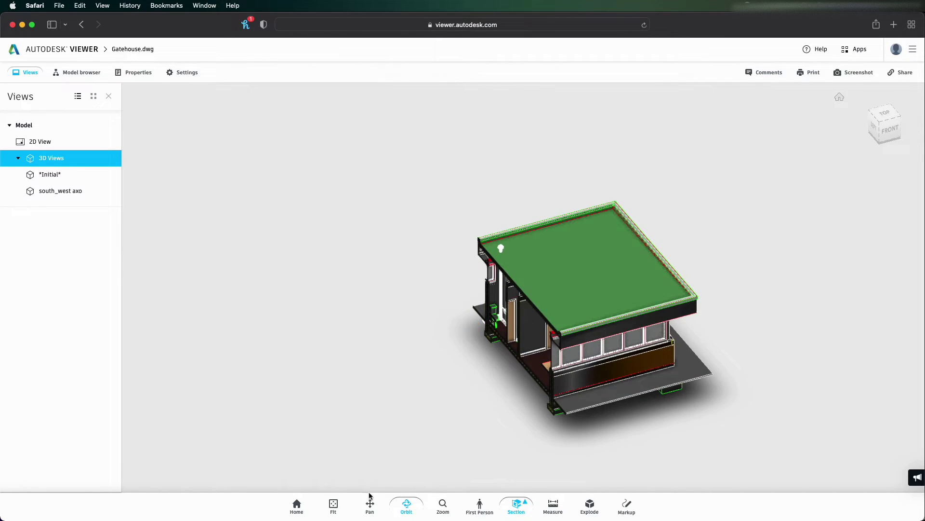
pyautogui.moveTo(495, 341); pyautogui.dragTo(455, 362)
pyautogui.moveTo(455, 362); pyautogui.dragTo(535, 284, button='middle')
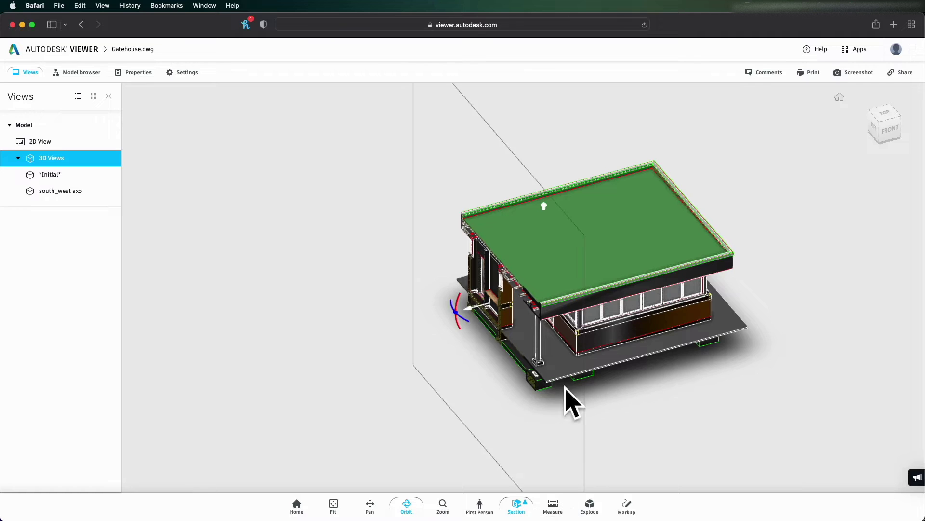
pyautogui.moveTo(413, 315); pyautogui.dragTo(393, 326)
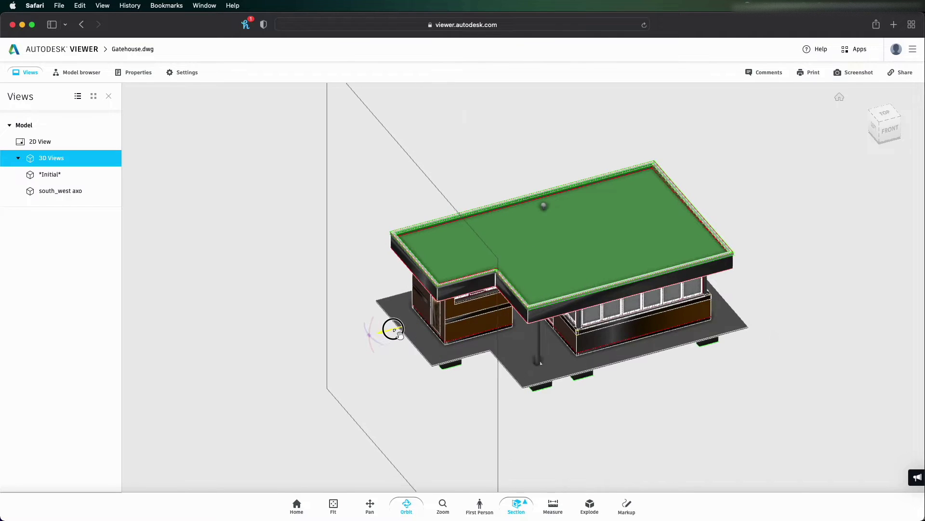
pyautogui.click(297, 507)
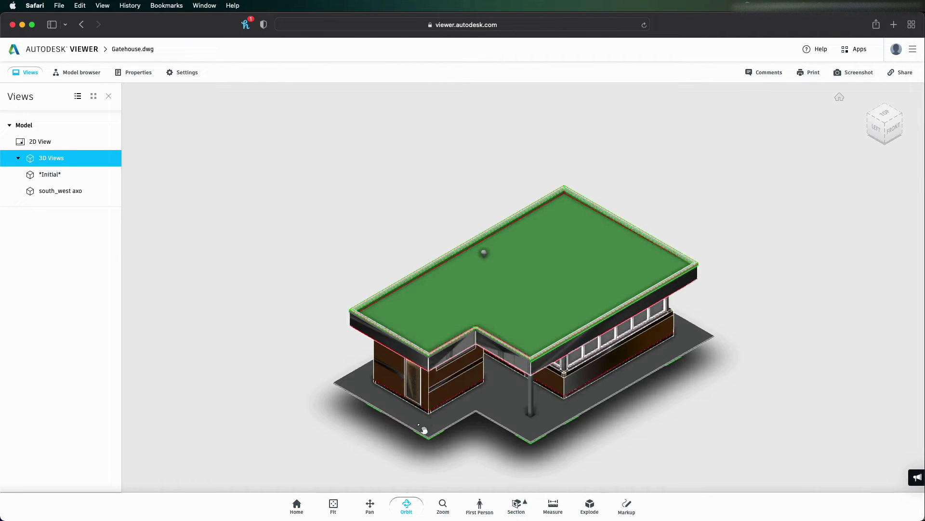
# Step: Measure the roof edge (about 4.6), base edge (about 10.6) and the 90.0° base corner angle
pyautogui.click(554, 507)
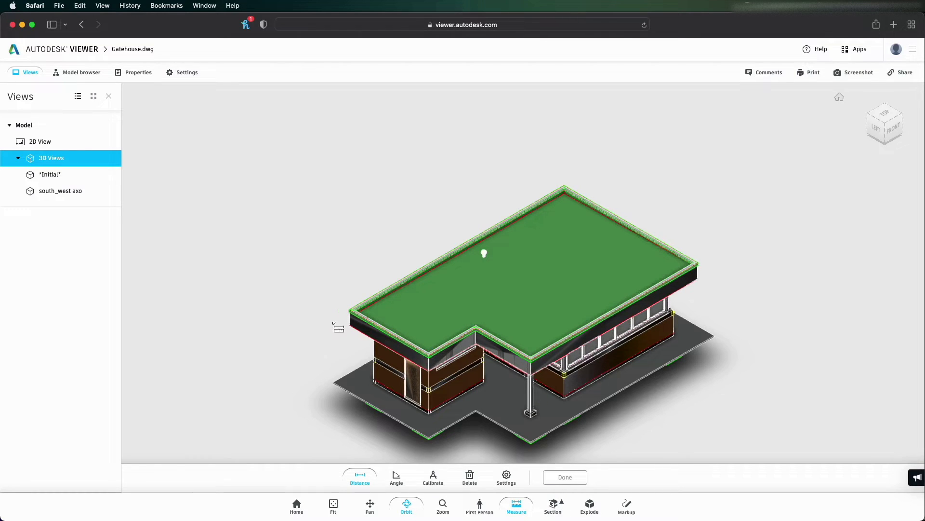
pyautogui.moveTo(354, 319); pyautogui.dragTo(400, 342, button='middle')
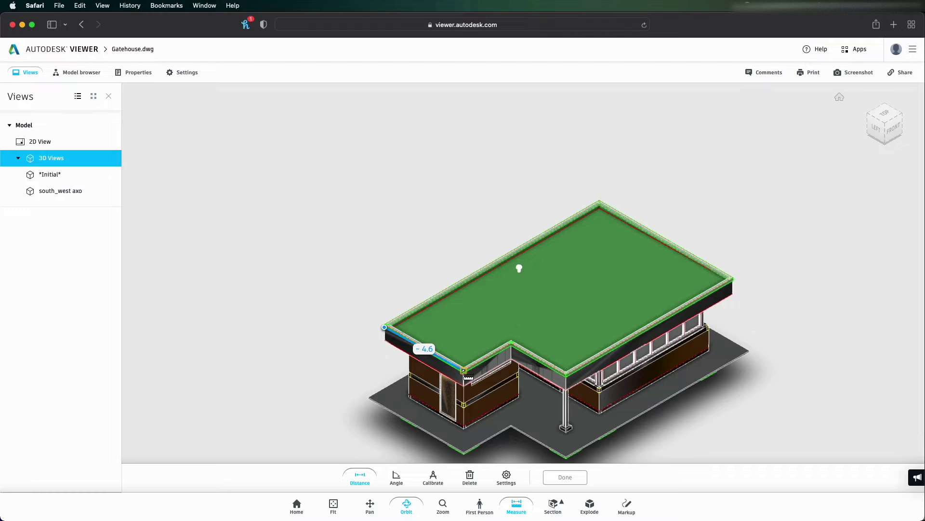
pyautogui.click(463, 371)
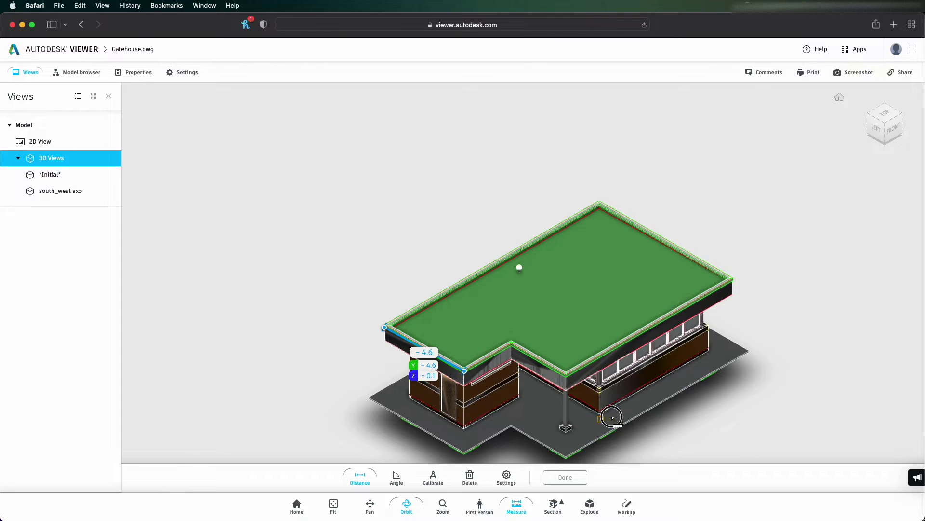
pyautogui.hscroll(5, 575, 424)
pyautogui.scroll(-3, 575, 424)
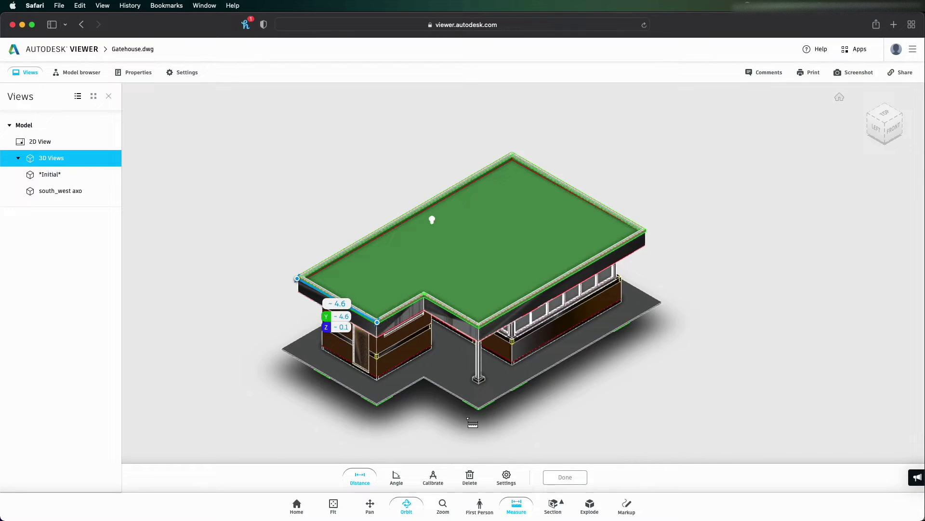
pyautogui.scroll(-1, 617, 325)
pyautogui.hscroll(-1, 617, 326)
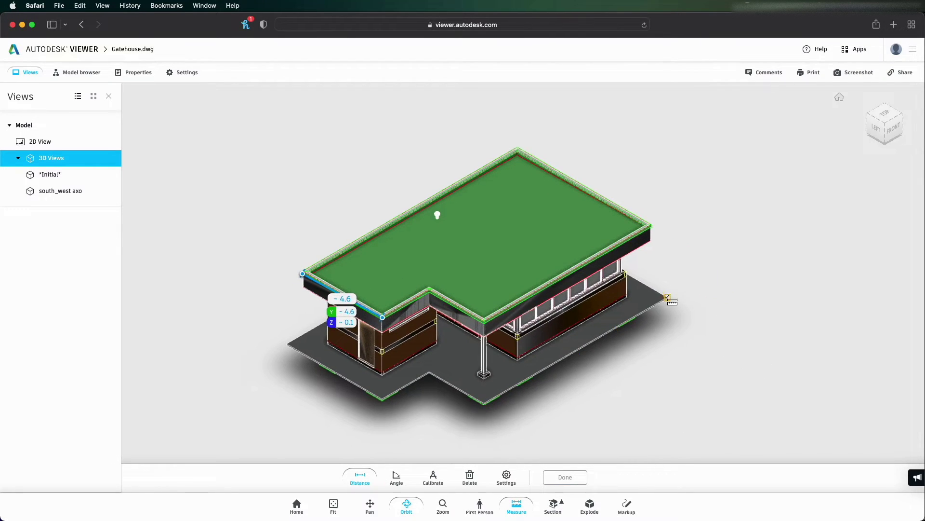
pyautogui.scroll(2, 663, 293)
pyautogui.hscroll(2, 664, 293)
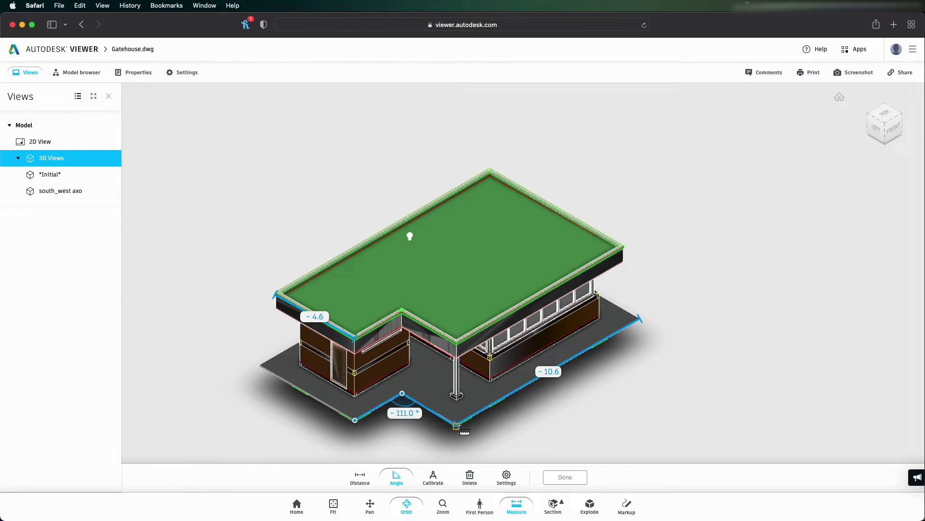
pyautogui.click(456, 425)
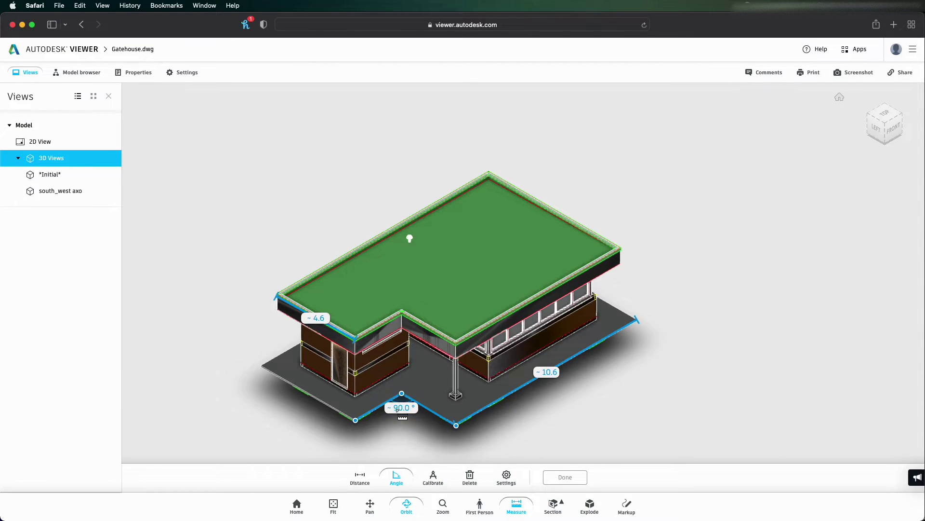
pyautogui.moveTo(281, 392); pyautogui.dragTo(283, 385)
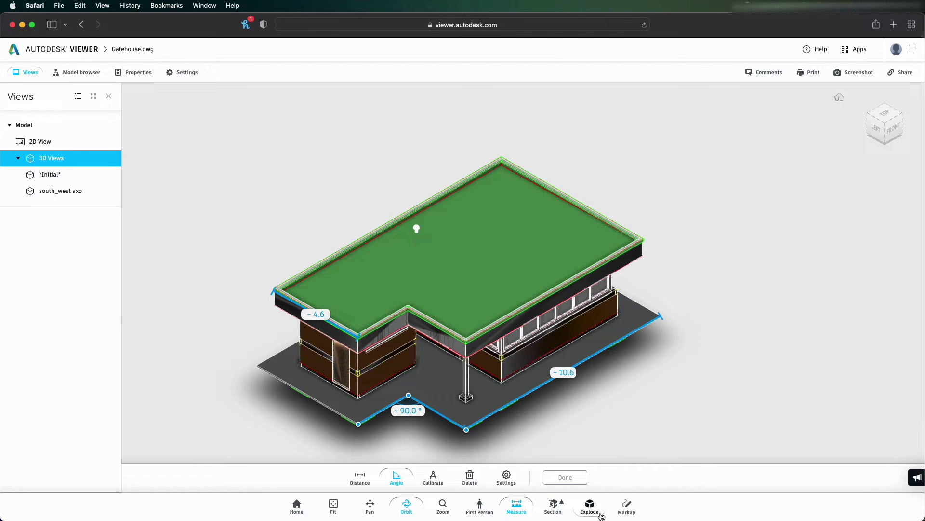
# Step: Clear the measurements and explode the gatehouse to about 70% separation
pyautogui.click(597, 512)
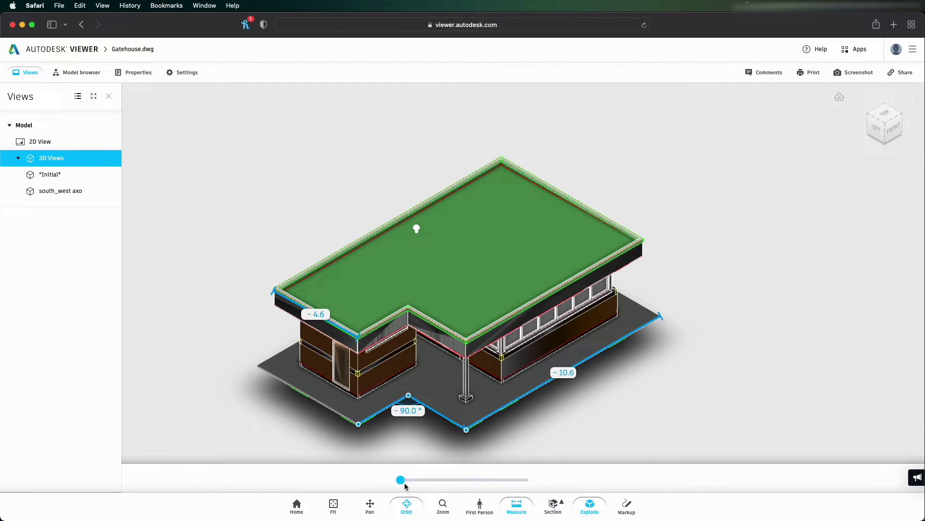
pyautogui.moveTo(403, 483); pyautogui.dragTo(516, 481)
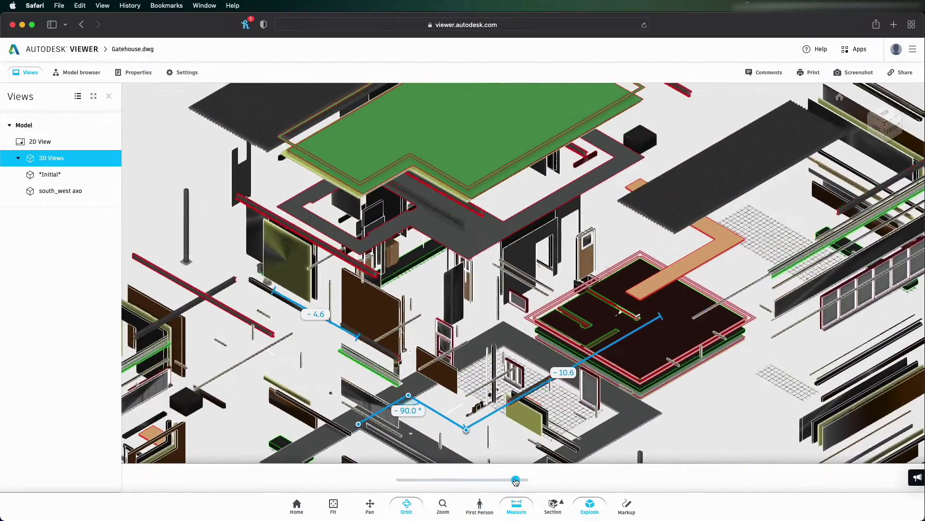
pyautogui.scroll(-10, 572, 408)
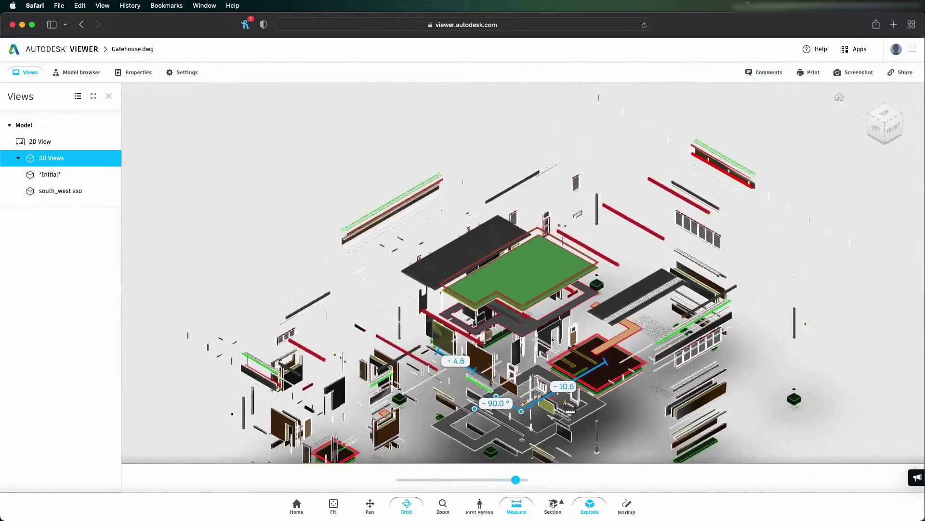
pyautogui.scroll(-10, 617, 378)
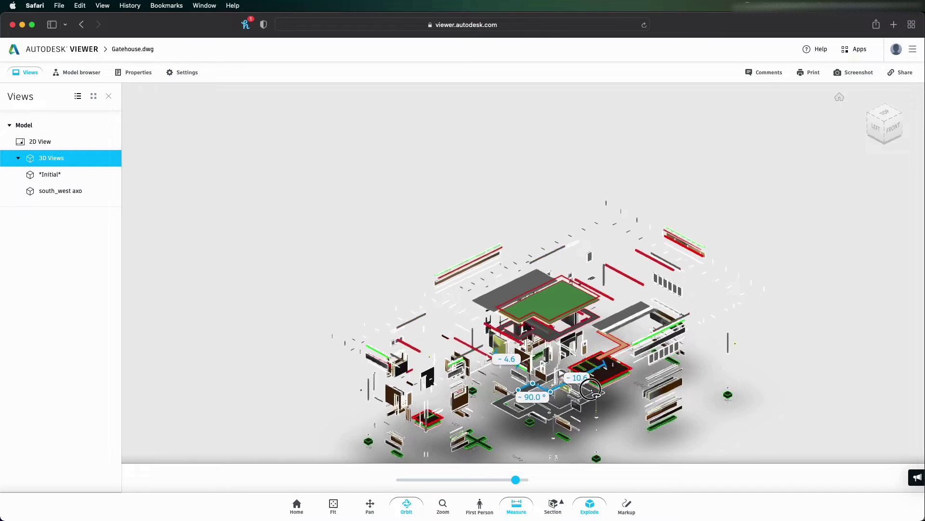
pyautogui.click(506, 501)
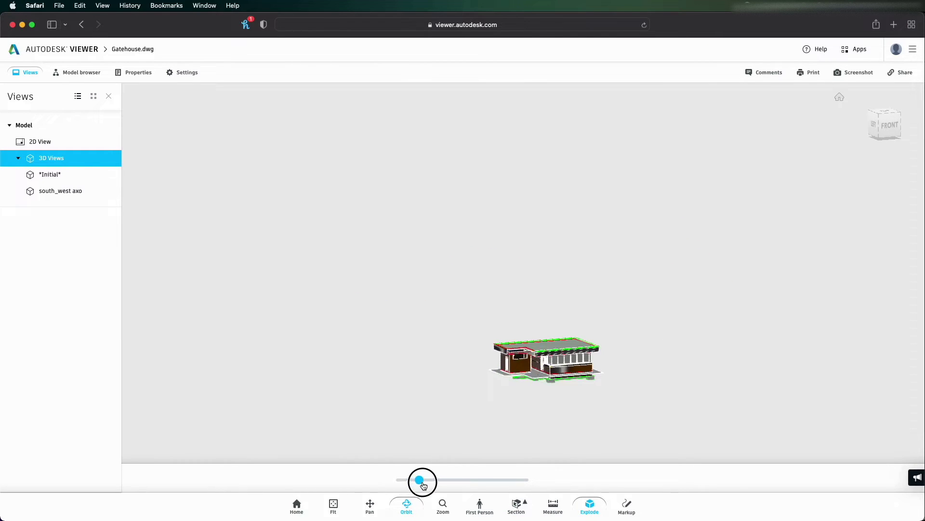
pyautogui.moveTo(420, 480); pyautogui.dragTo(512, 480)
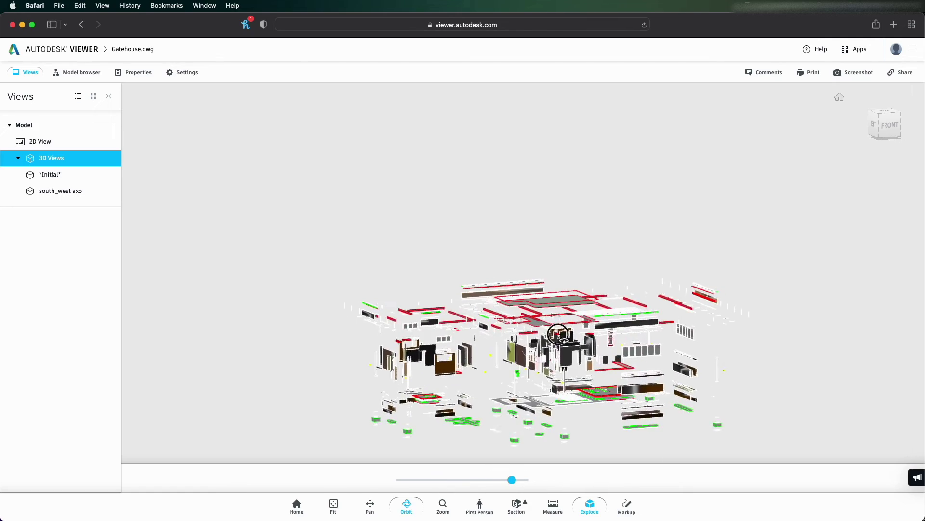
# Step: Orbit the exploded model, then view it from the top-front-right corner and Home
pyautogui.moveTo(557, 334); pyautogui.dragTo(359, 310)
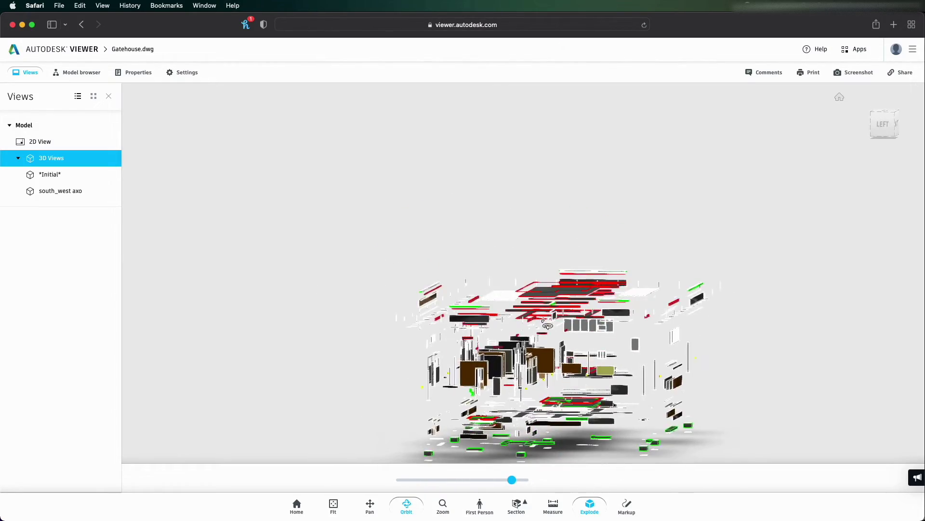
pyautogui.moveTo(548, 326); pyautogui.dragTo(485, 292)
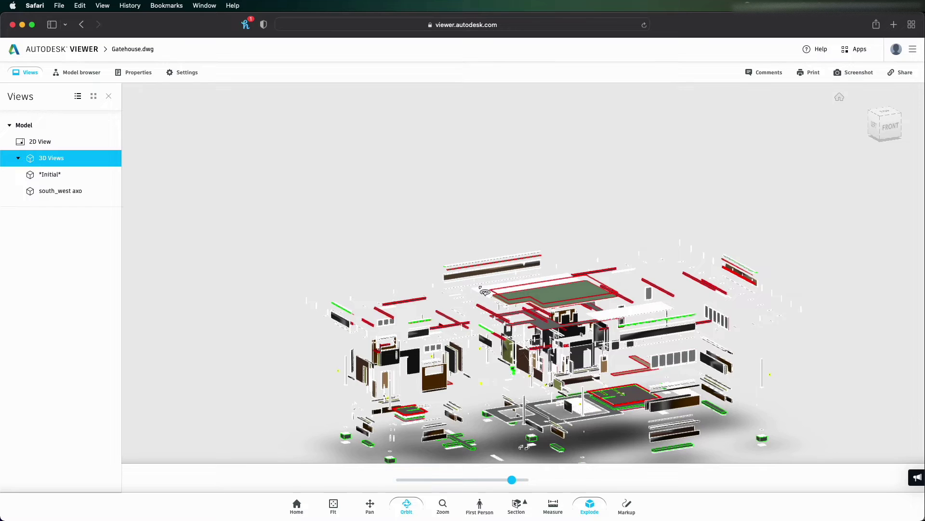
pyautogui.moveTo(617, 381); pyautogui.dragTo(577, 413)
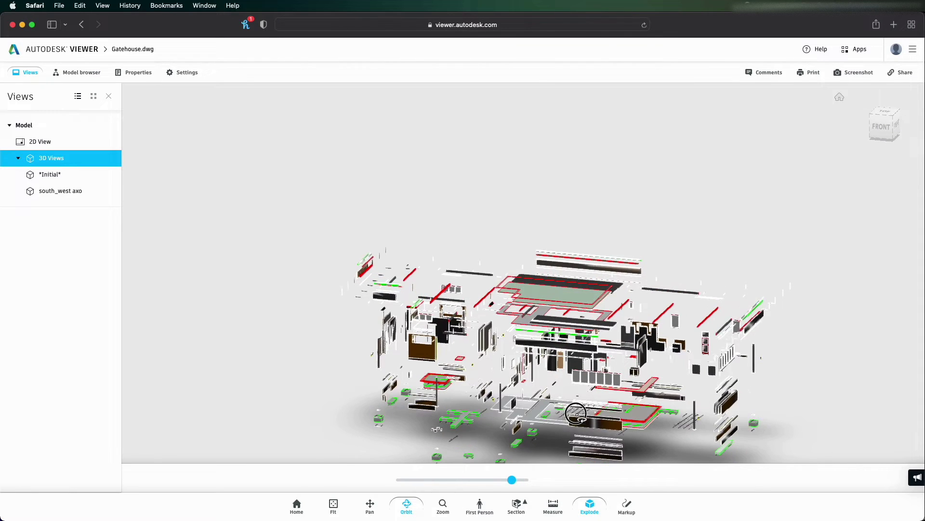
pyautogui.click(890, 119)
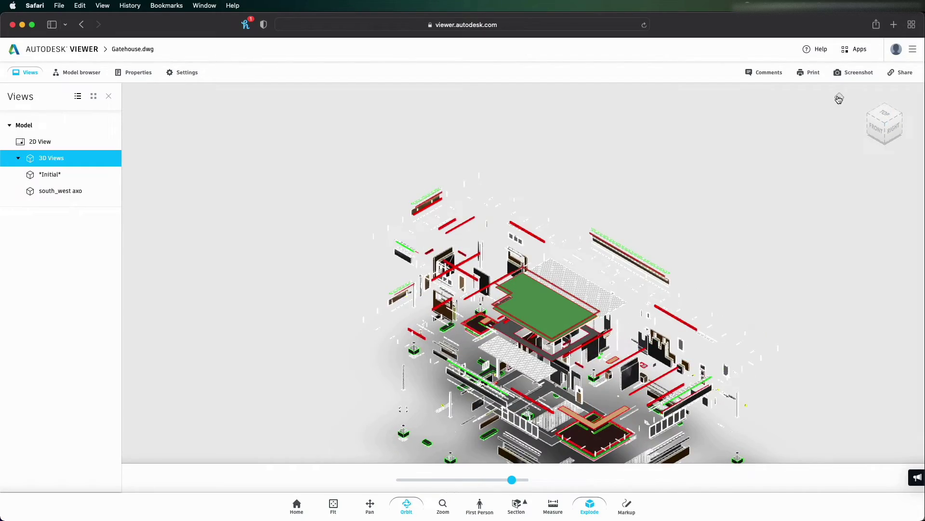
pyautogui.click(839, 98)
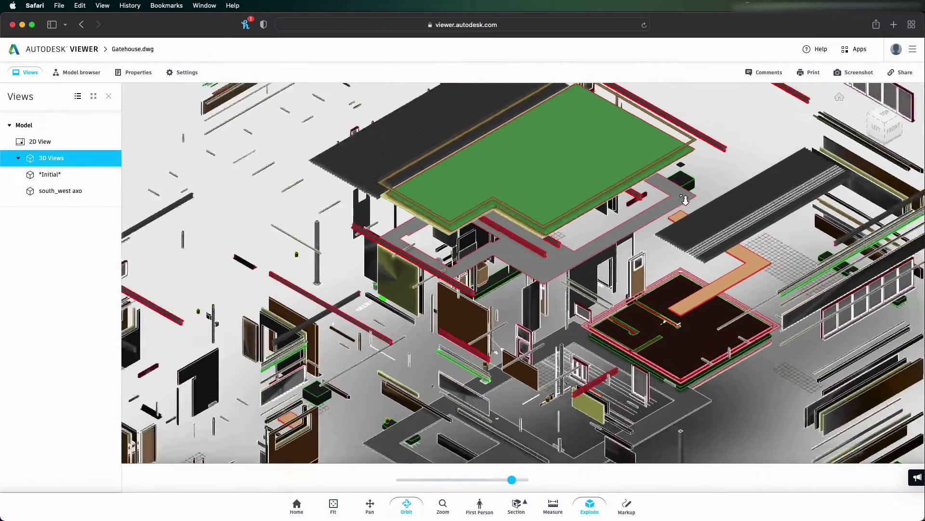
pyautogui.scroll(-6, 686, 199)
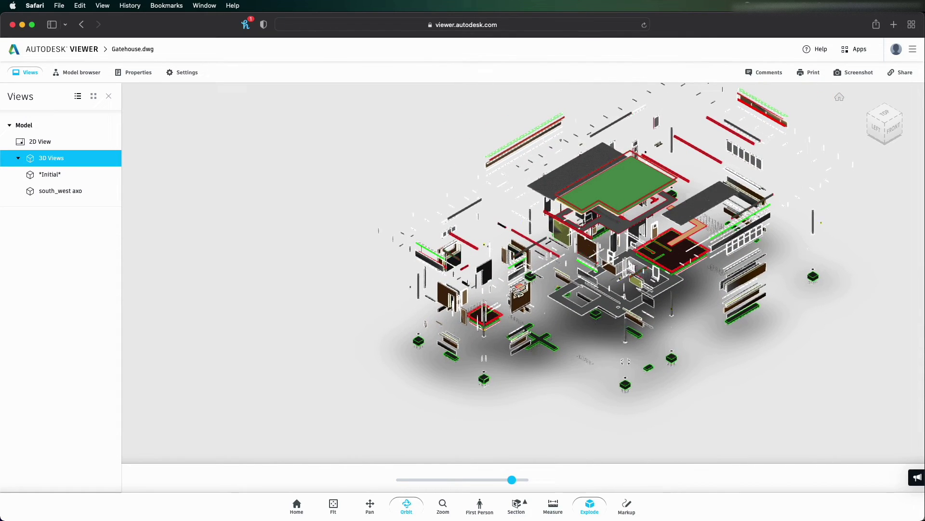
# Step: Expand Blocks in the Model browser and isolate OBJECT_90, then the pipe elbow OBJECT_96
pyautogui.click(97, 73)
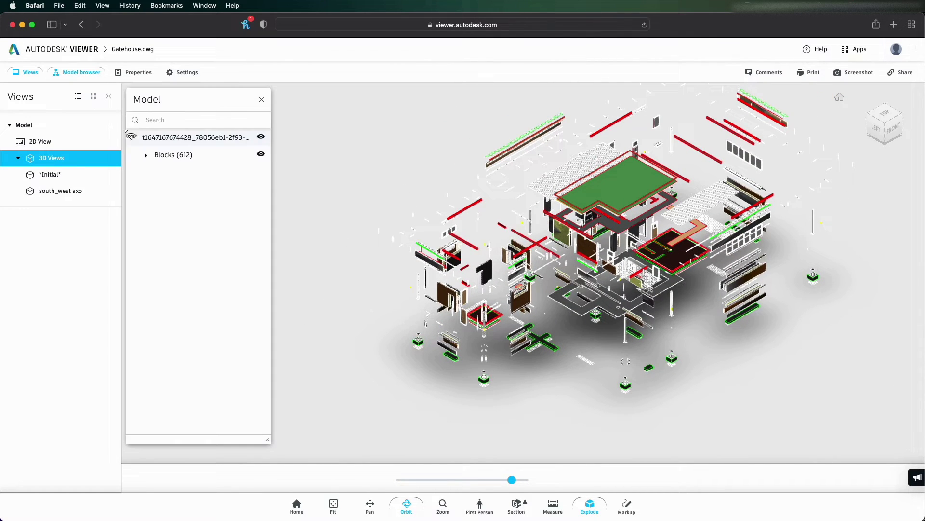
pyautogui.click(147, 156)
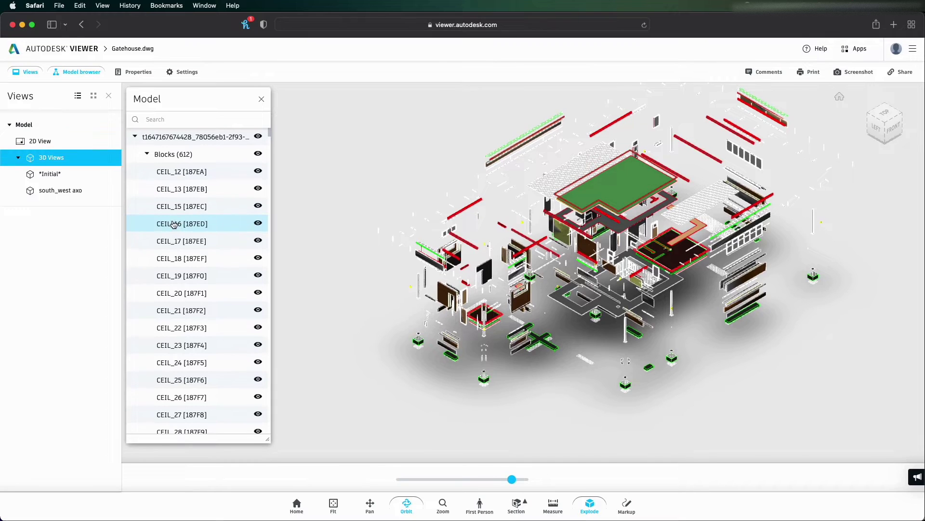
pyautogui.scroll(-10, 264, 145)
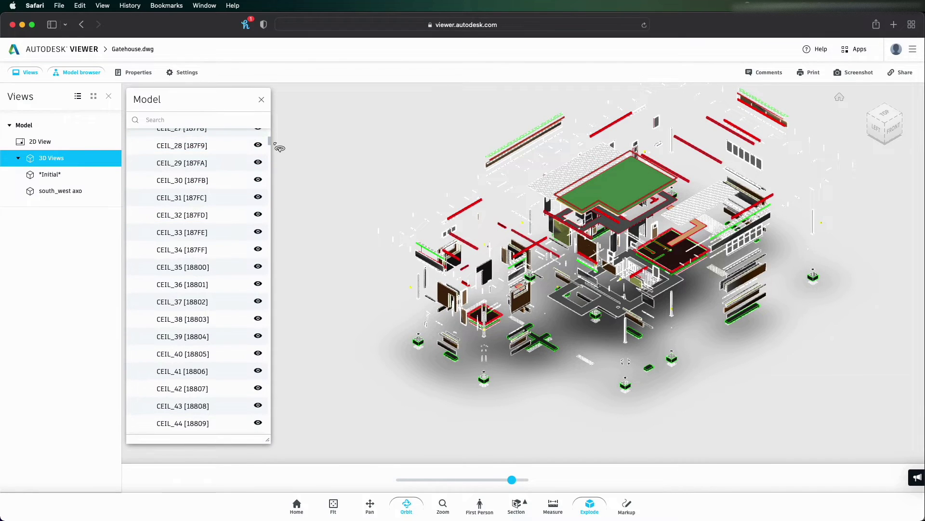
pyautogui.moveTo(268, 141); pyautogui.dragTo(267, 233)
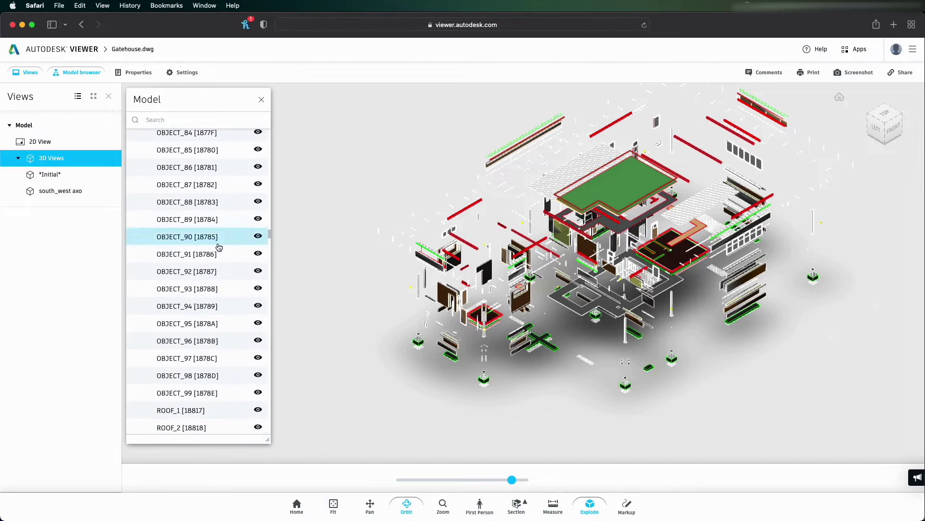
pyautogui.click(198, 237)
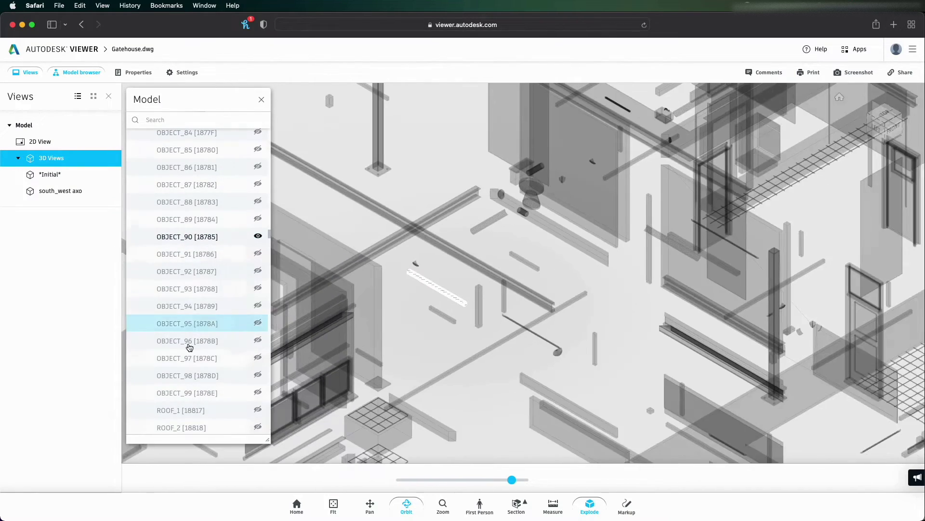
pyautogui.click(192, 341)
# Step: Scroll the Blocks list and isolate WALL_327 on its own
pyautogui.scroll(-8, 553, 273)
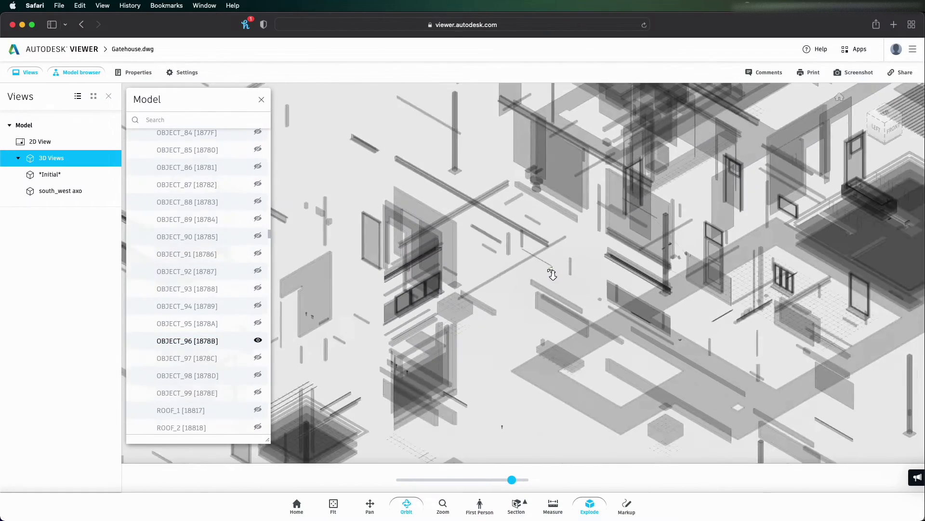
pyautogui.scroll(-10, 553, 272)
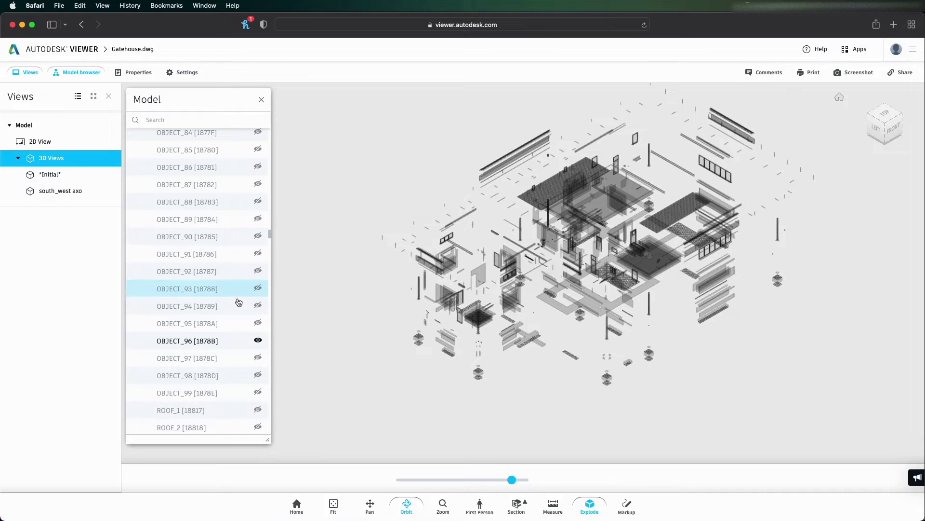
pyautogui.moveTo(270, 234); pyautogui.dragTo(244, 289)
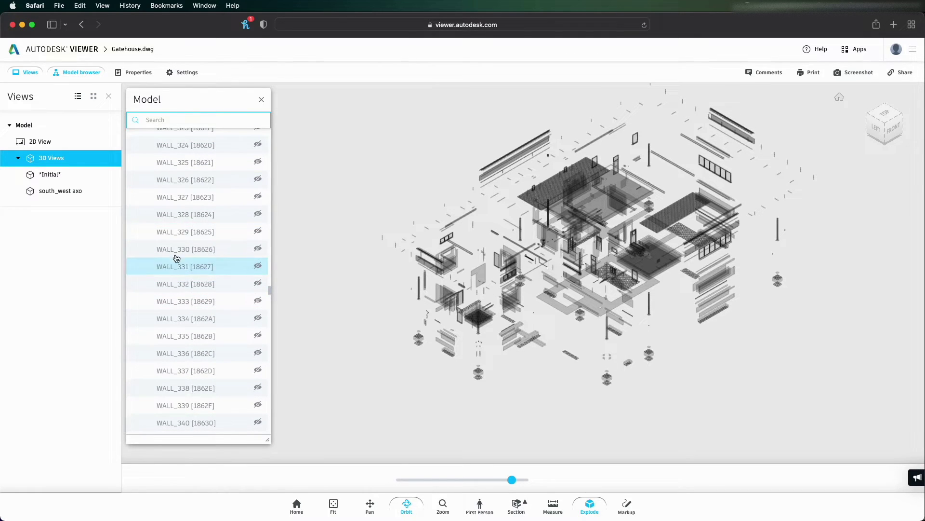
pyautogui.scroll(5, 714, 213)
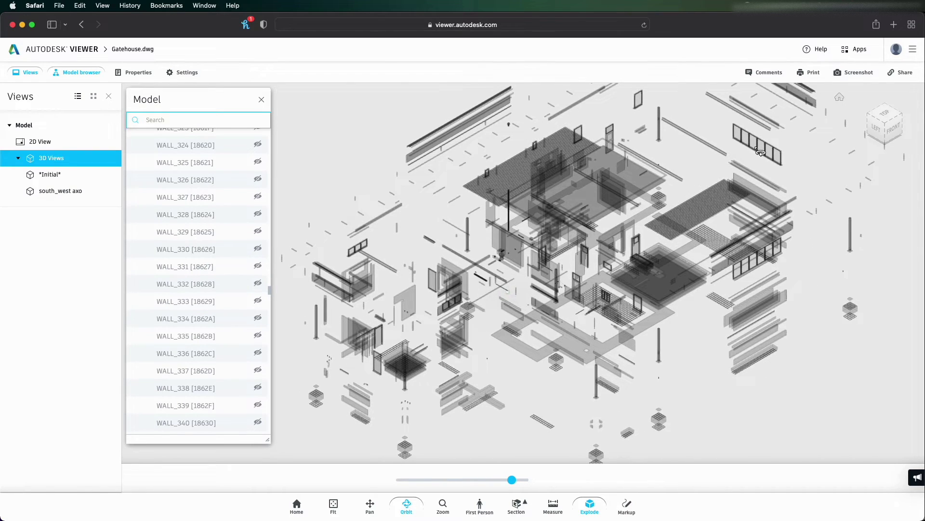
pyautogui.click(185, 196)
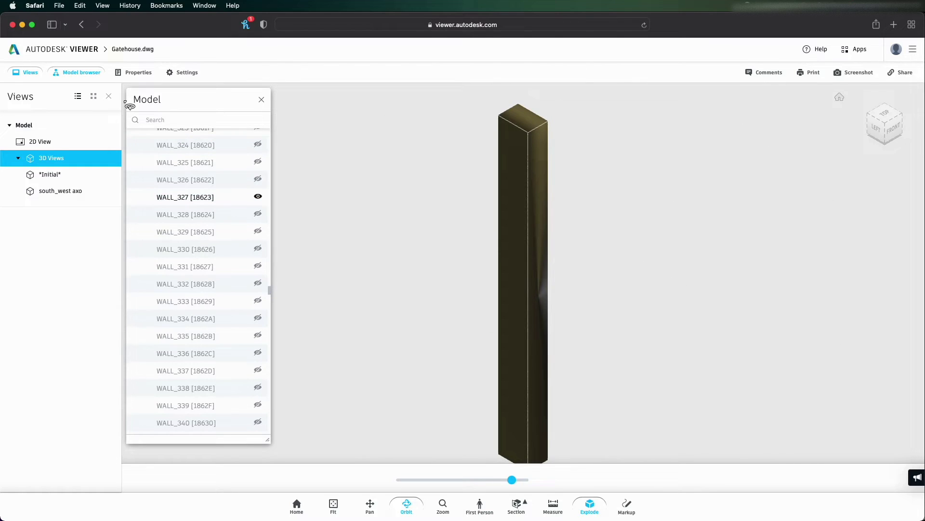
# Step: Open the Properties panel and select the isolated WALL_327
pyautogui.click(139, 73)
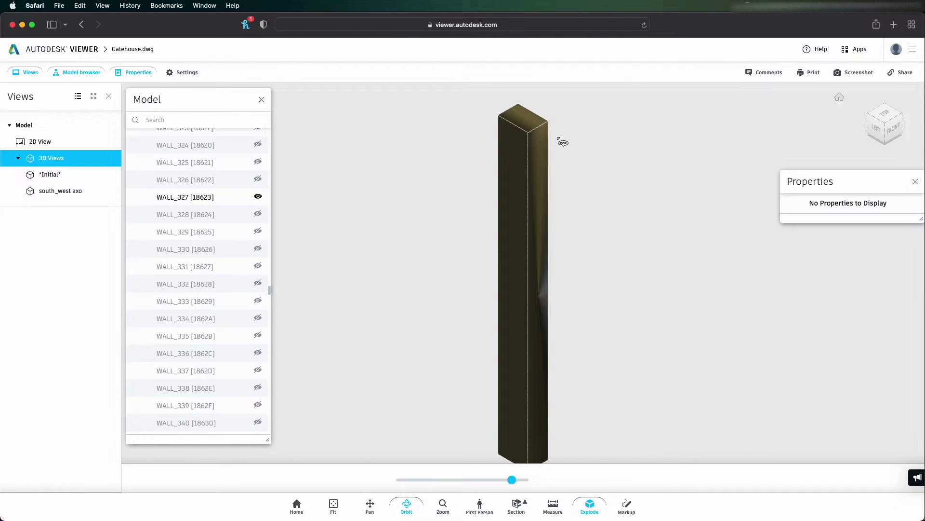
pyautogui.click(532, 193)
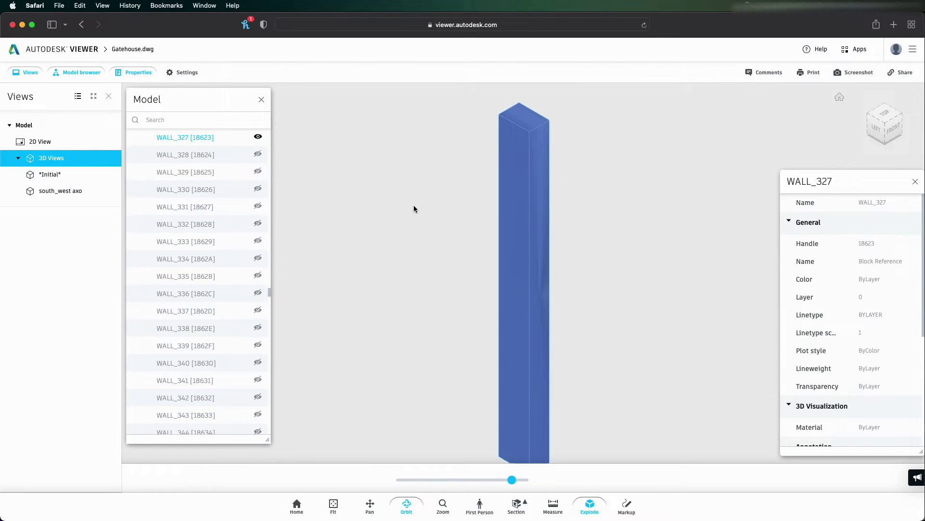
pyautogui.moveTo(414, 204); pyautogui.dragTo(410, 203)
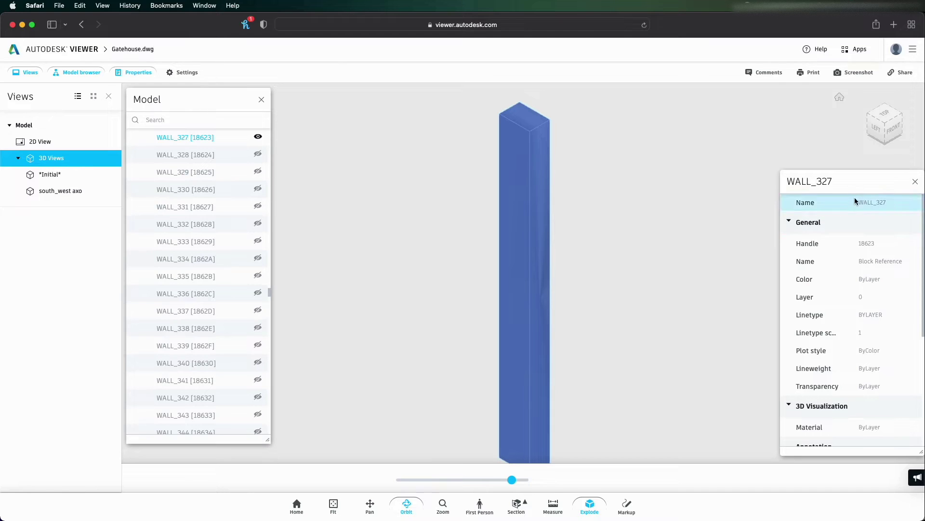
# Step: Review WALL_327's handle 18623, layer 0 and ByLayer properties, then return to Design Views
pyautogui.moveTo(856, 184); pyautogui.dragTo(793, 156)
pyautogui.scroll(-3, 791, 210)
pyautogui.scroll(-5, 791, 210)
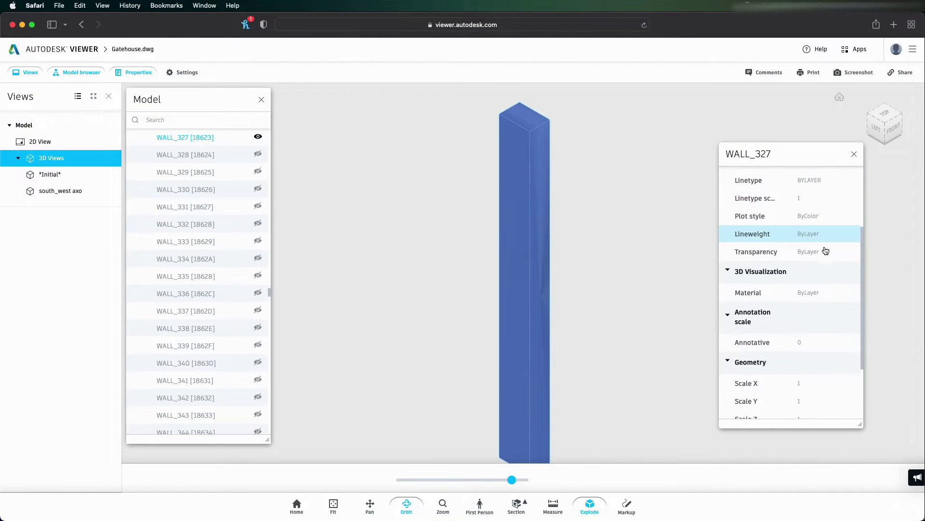
pyautogui.scroll(2, 825, 275)
pyautogui.scroll(-2, 822, 279)
pyautogui.scroll(5, 803, 279)
pyautogui.scroll(2, 806, 282)
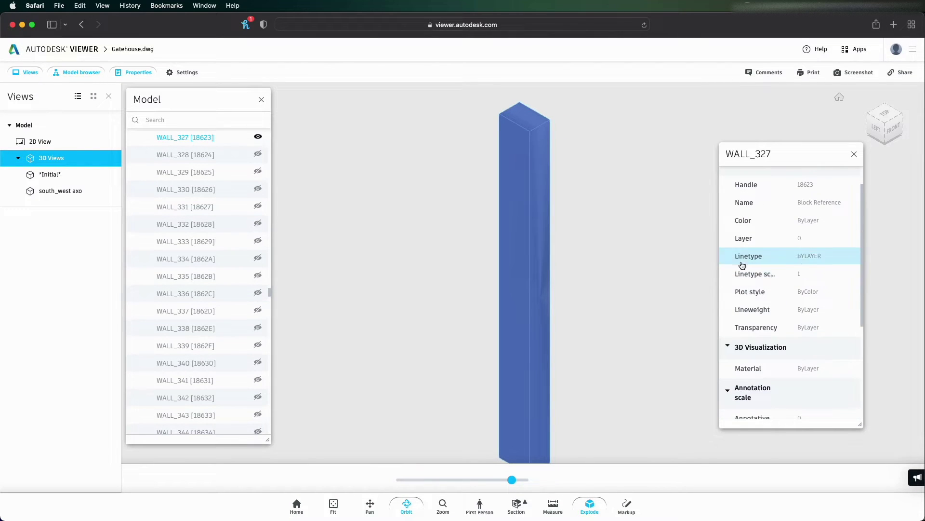
pyautogui.scroll(-3, 809, 263)
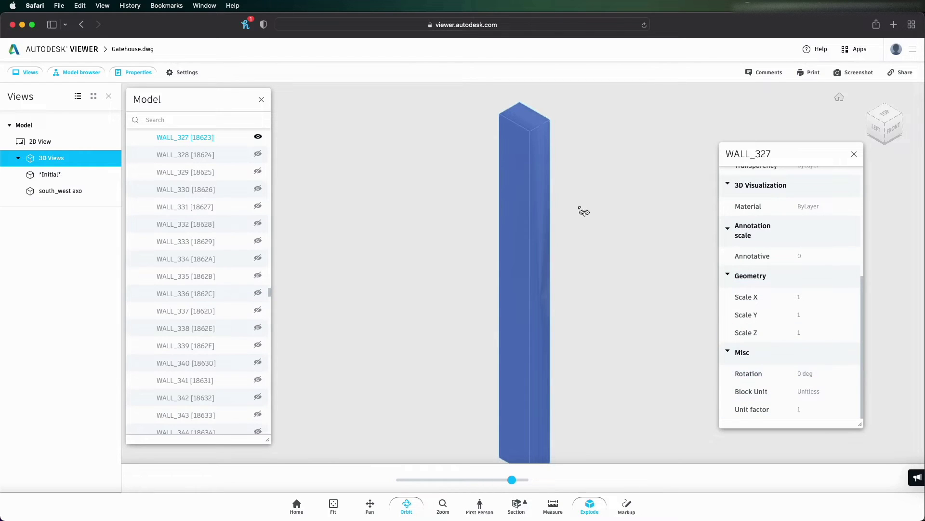
pyautogui.scroll(5, 795, 216)
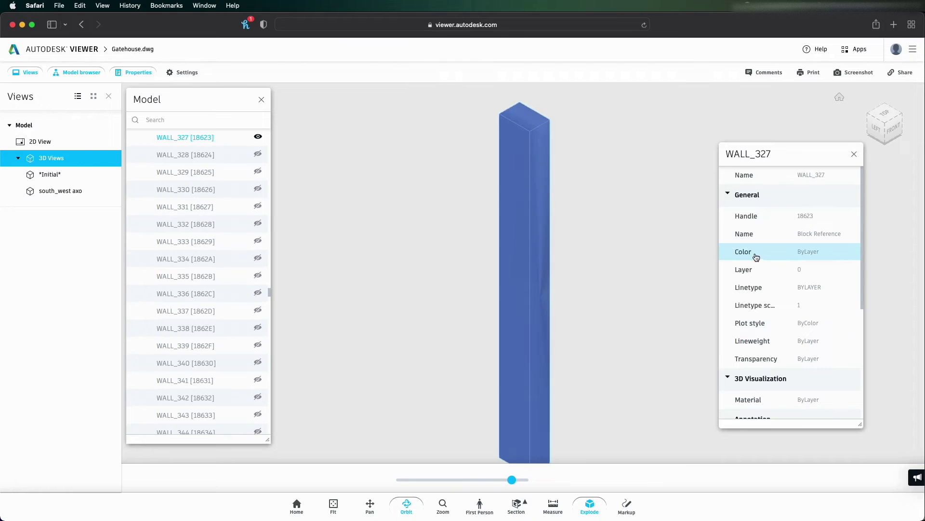
pyautogui.scroll(-3, 778, 263)
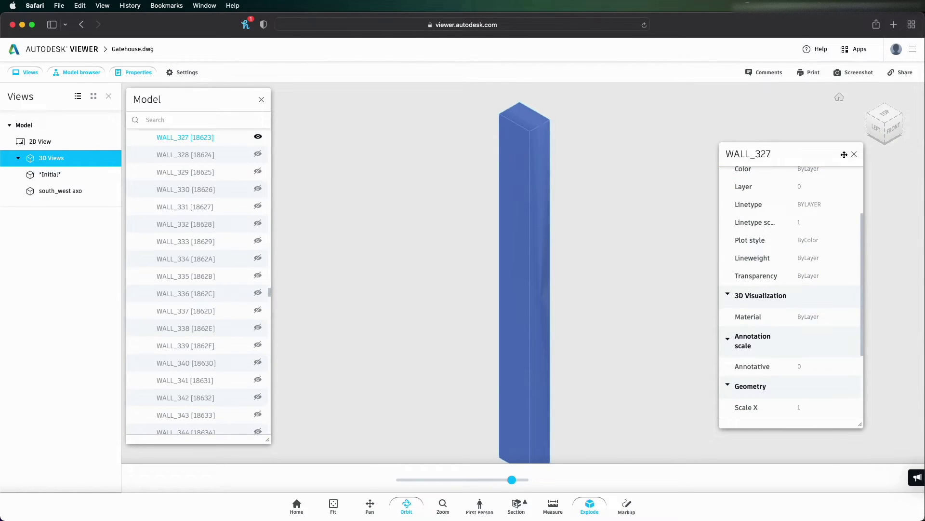
pyautogui.scroll(-5, 619, 207)
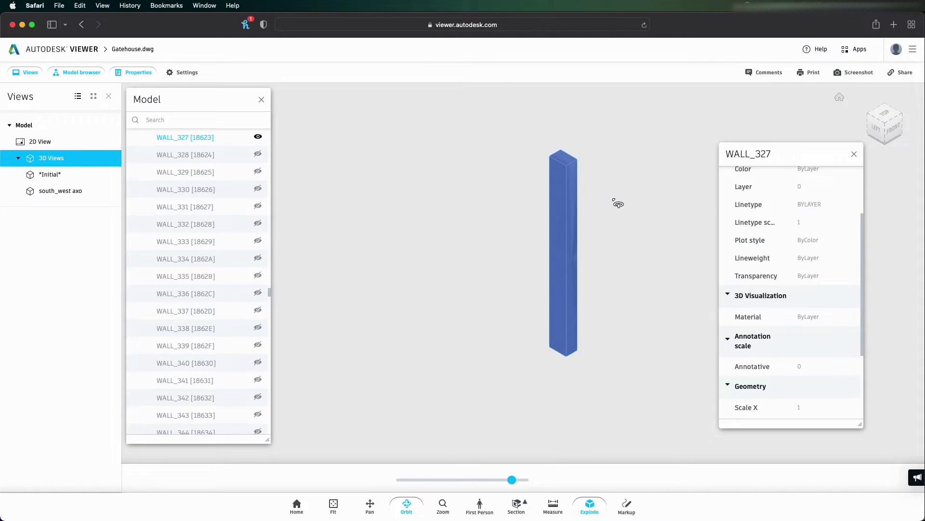
pyautogui.click(88, 50)
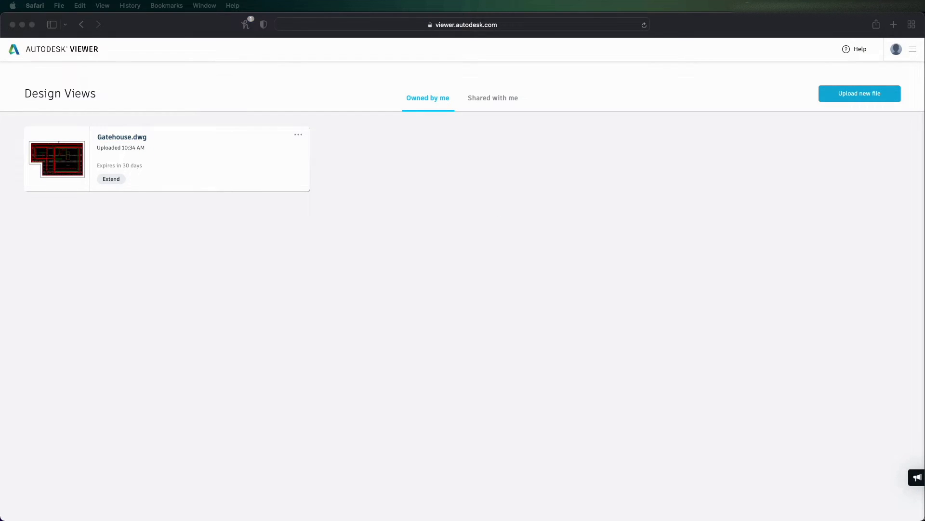
# Step: Upload central.nwd beside Gatehouse.dwg in Design Views and open the city model
pyautogui.moveTo(771, 3); pyautogui.dragTo(549, 260)
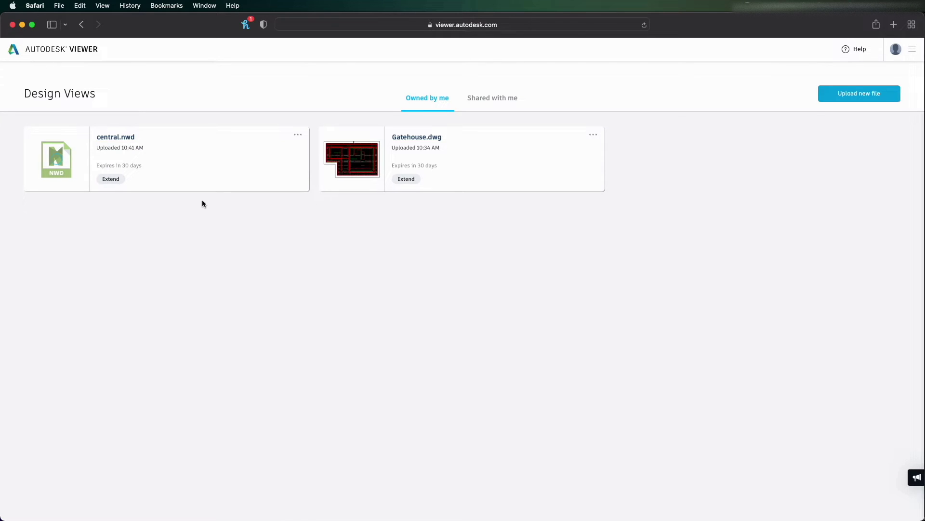
pyautogui.click(154, 154)
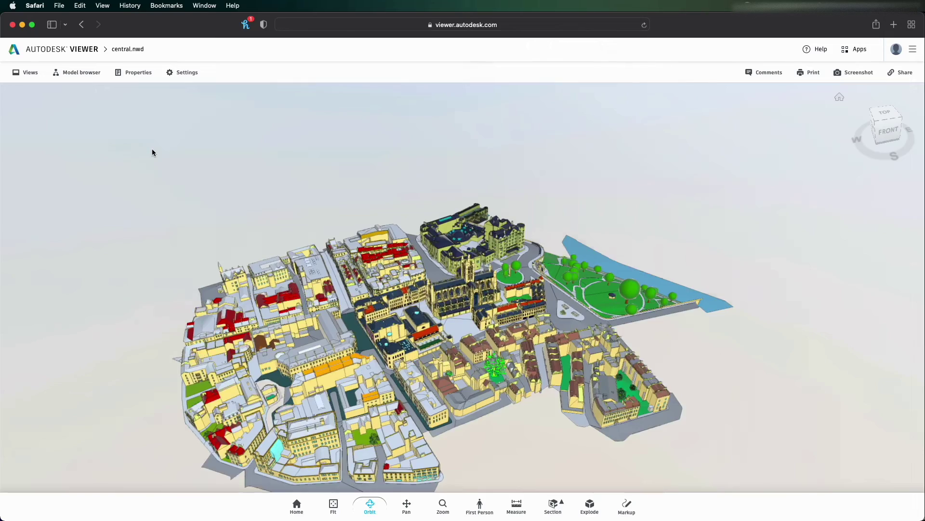
# Step: Orbit the city, preview the saved Abbey close-up, then return to the Default view
pyautogui.scroll(-3, 403, 356)
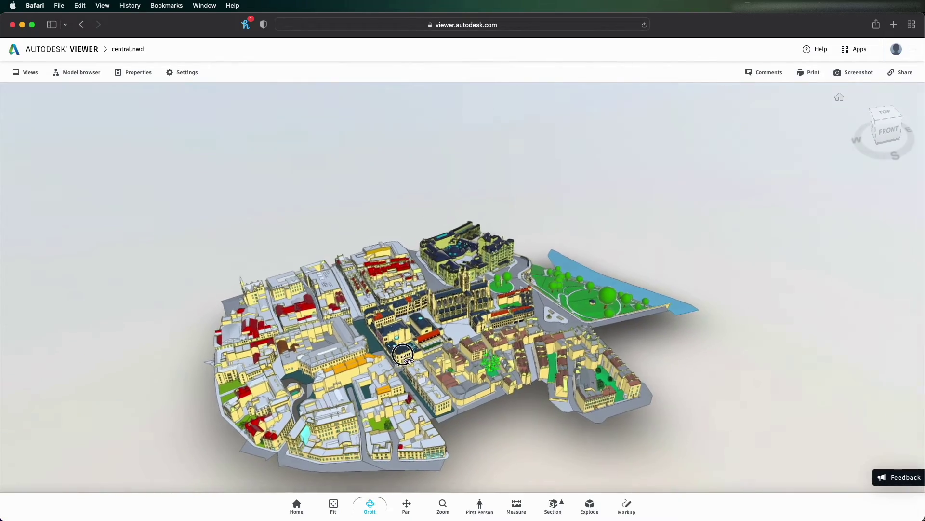
pyautogui.moveTo(403, 356); pyautogui.dragTo(326, 227)
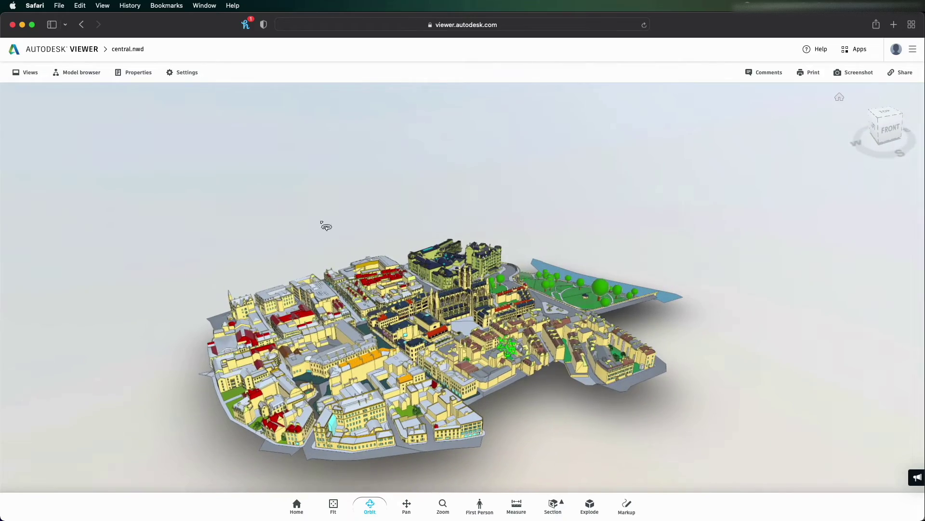
pyautogui.click(25, 71)
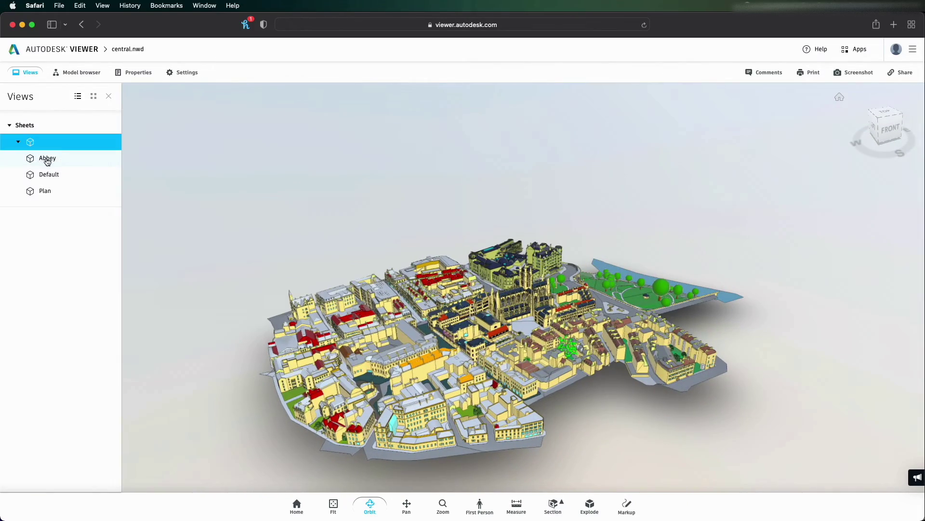
pyautogui.click(67, 159)
pyautogui.moveTo(472, 377); pyautogui.dragTo(270, 270)
pyautogui.click(57, 174)
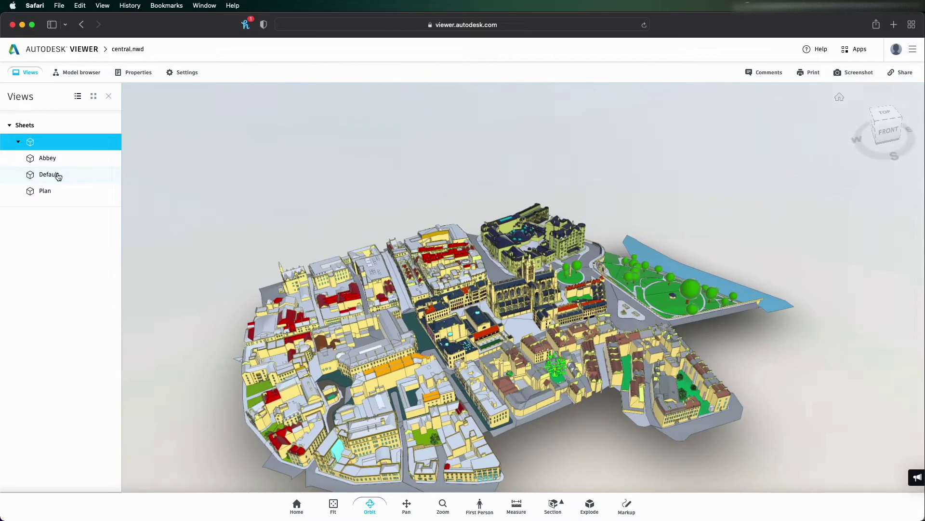
# Step: Try the Plan view, go back to the Abbey close-up, and show the Model browser tree
pyautogui.click(44, 192)
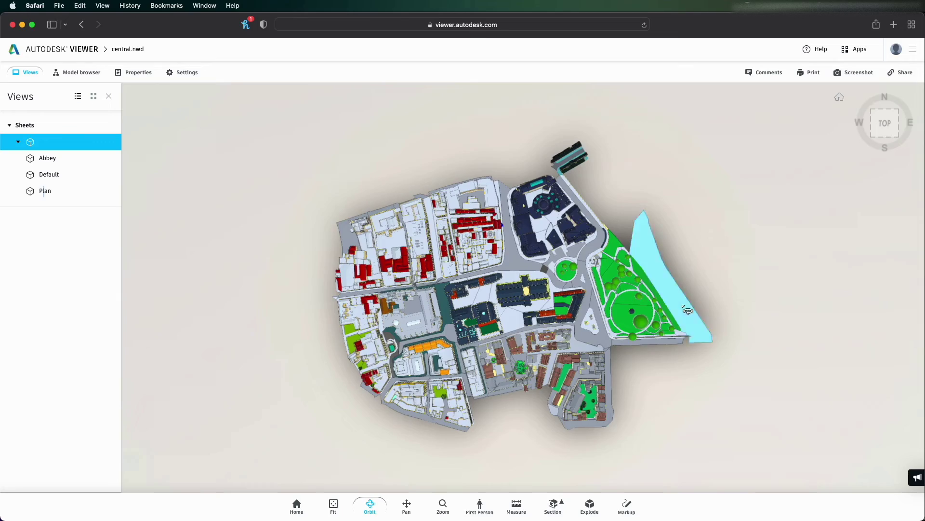
pyautogui.scroll(5, 494, 288)
pyautogui.scroll(-5, 494, 288)
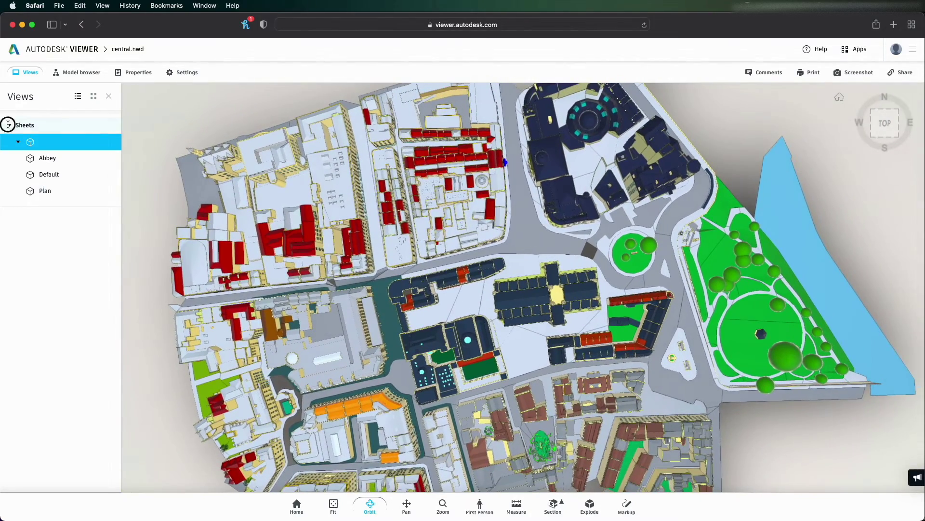
pyautogui.click(9, 125)
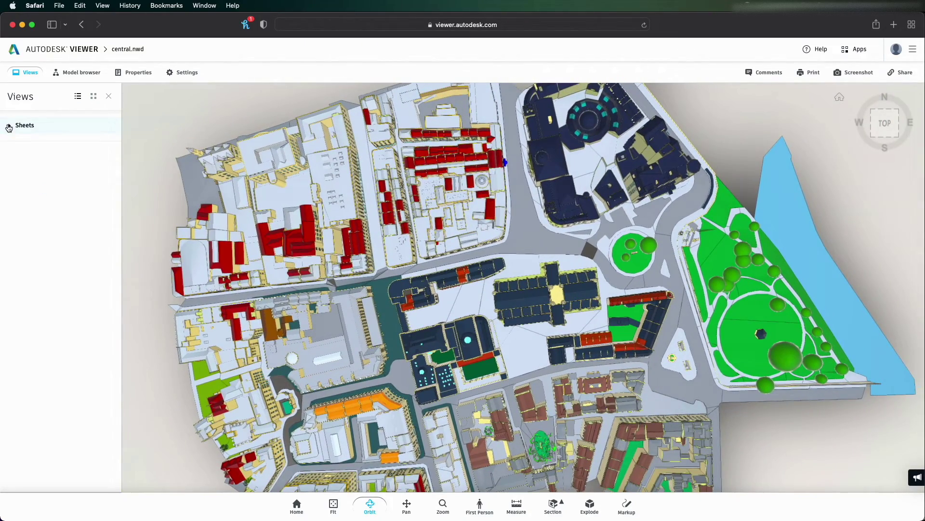
pyautogui.click(9, 125)
pyautogui.click(49, 158)
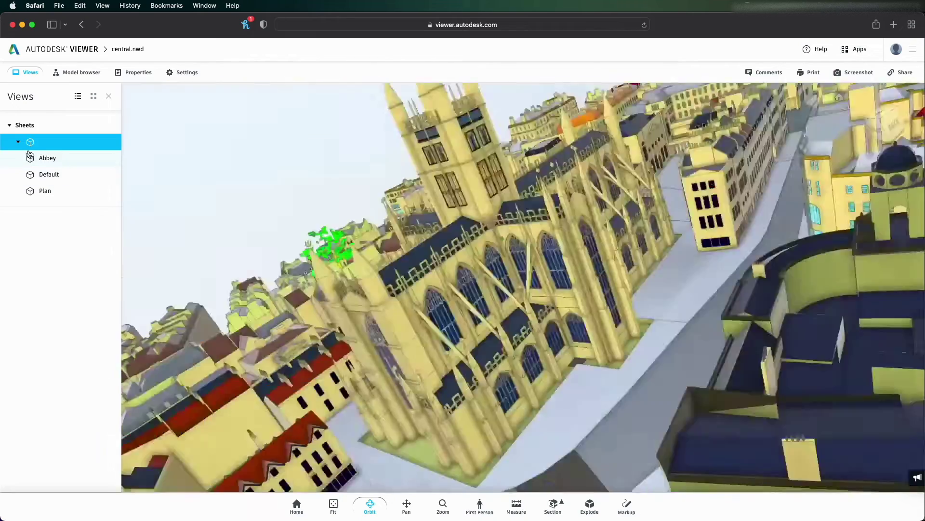
pyautogui.click(73, 74)
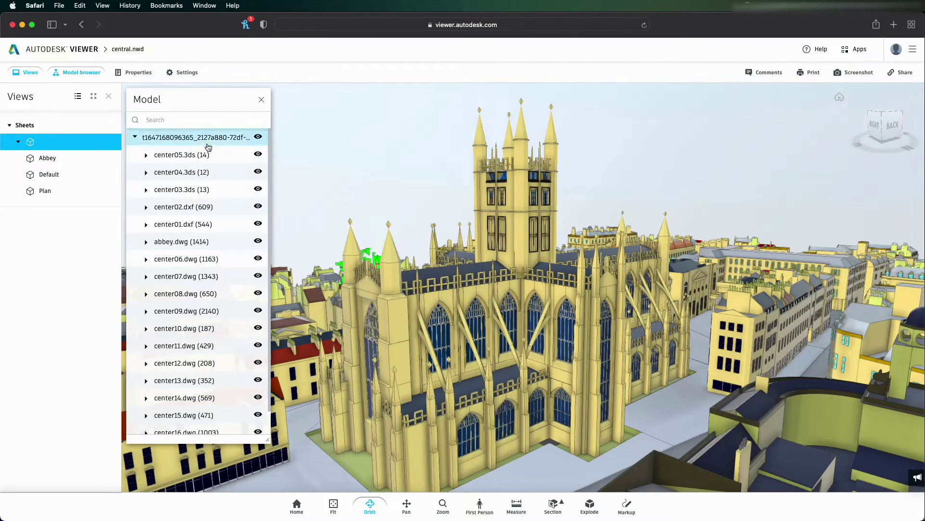
# Step: Isolate the center11.dwg building from the model tree
pyautogui.scroll(-2, 227, 173)
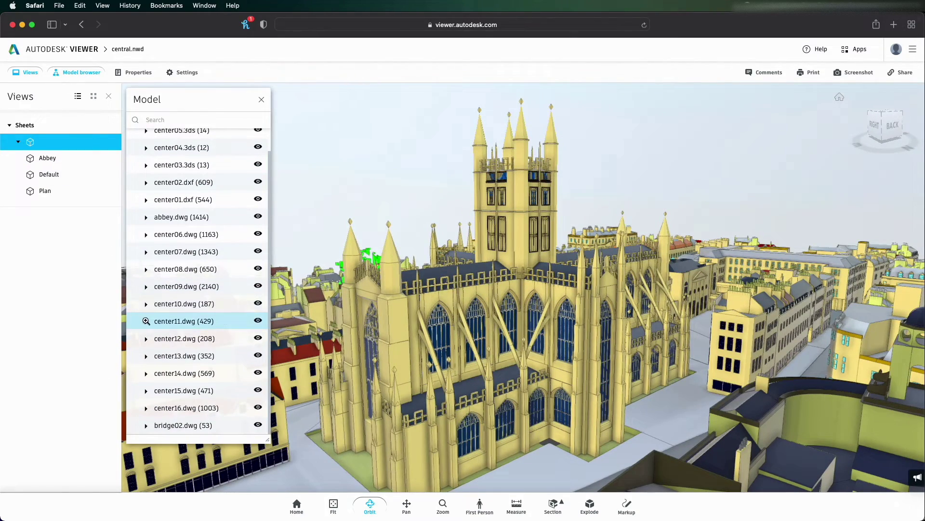
pyautogui.click(146, 320)
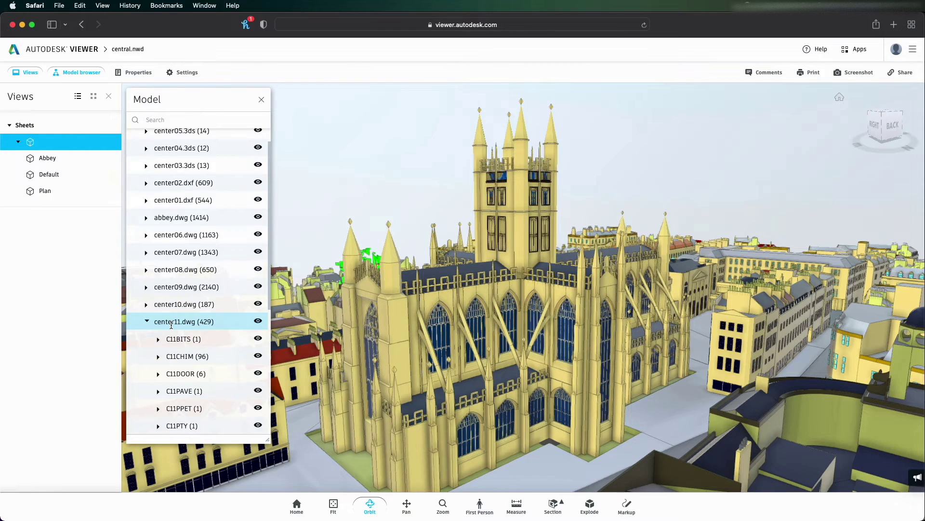
pyautogui.doubleClick(175, 322)
pyautogui.click(146, 321)
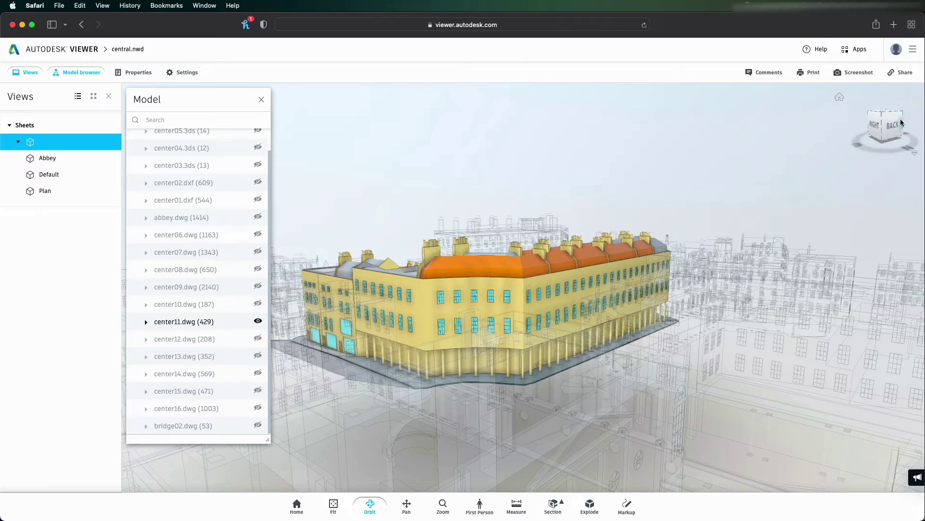
# Step: View from TOP, orbit to the long facade, and isolate center16.dwg instead
pyautogui.click(886, 114)
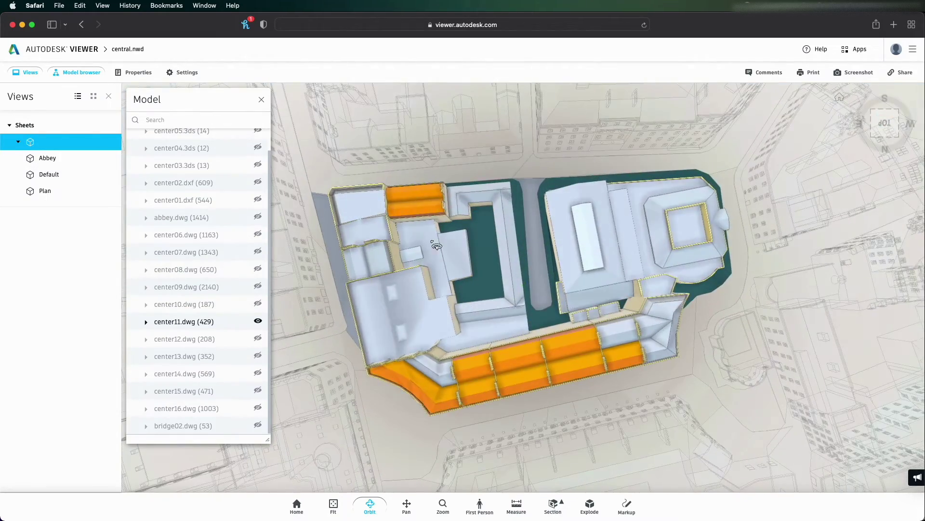
pyautogui.moveTo(436, 246); pyautogui.dragTo(633, 327)
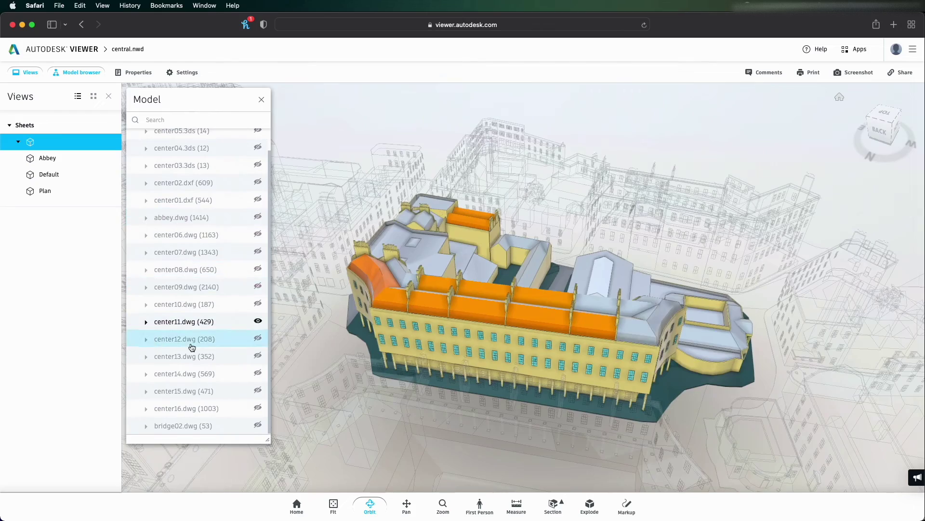
pyautogui.click(204, 409)
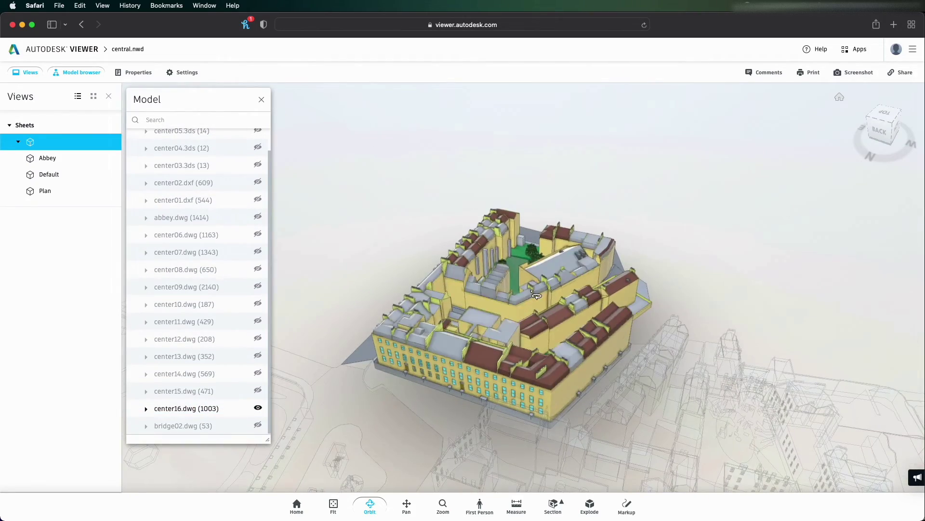
pyautogui.moveTo(419, 294); pyautogui.dragTo(578, 273)
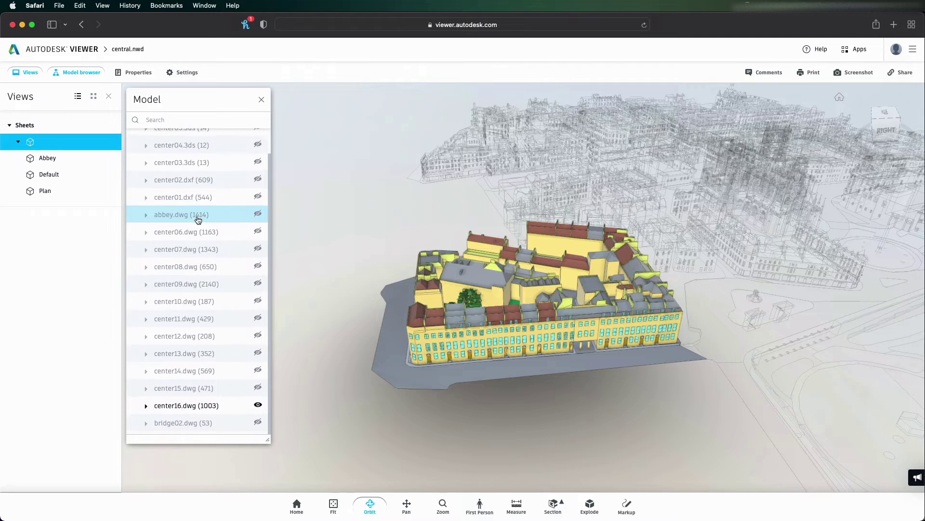
pyautogui.scroll(2, 197, 212)
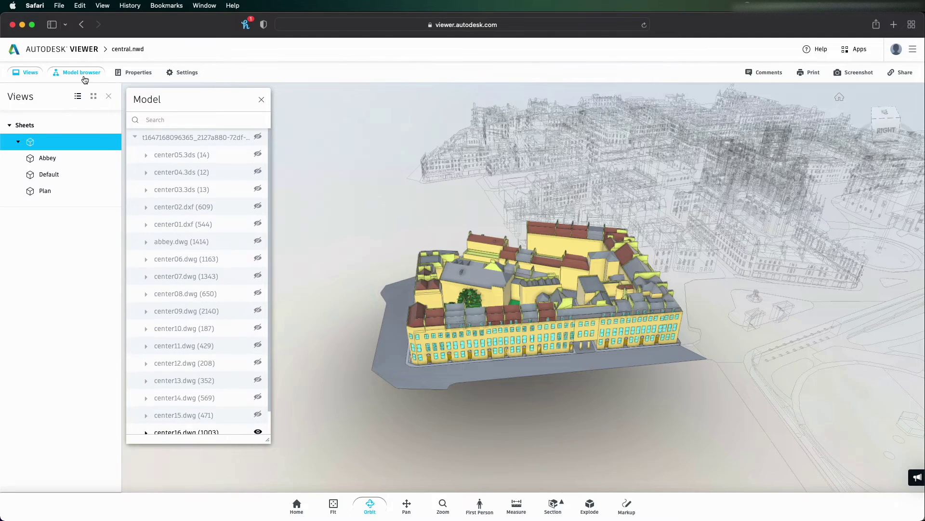
# Step: Show Properties and inspect the block's roof, wall and C16PTY geometry entries
pyautogui.click(139, 72)
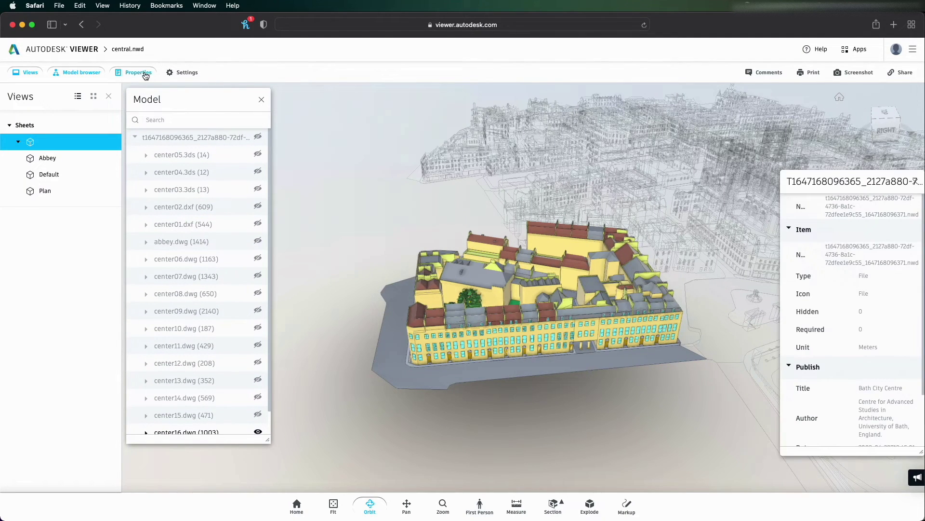
pyautogui.scroll(-3, 851, 289)
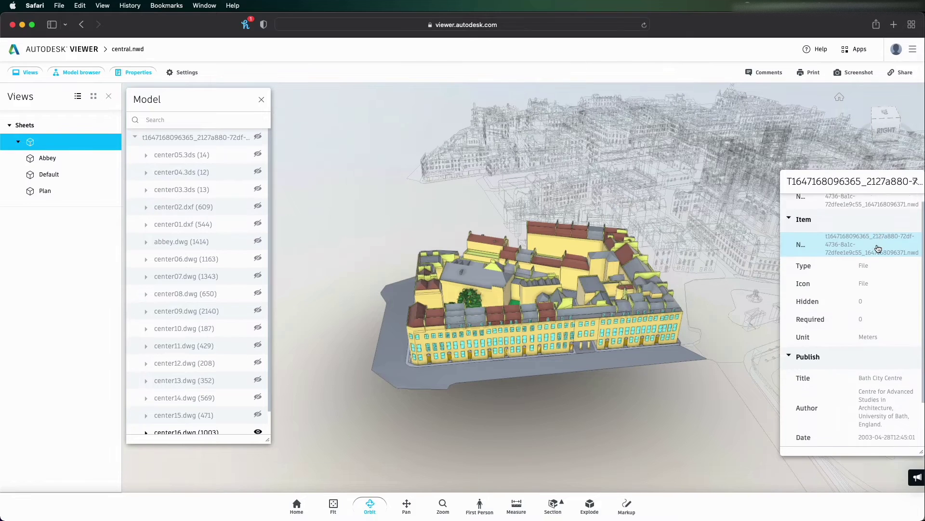
pyautogui.click(533, 318)
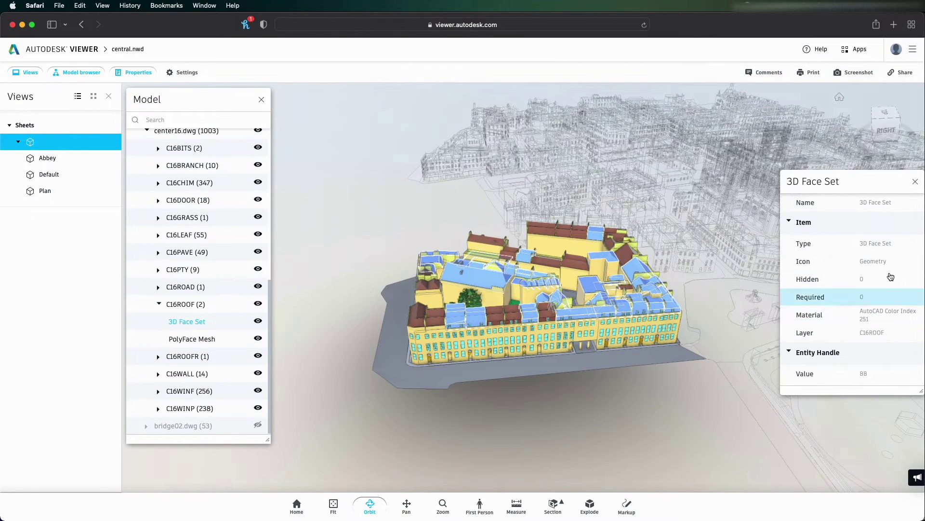
pyautogui.click(492, 344)
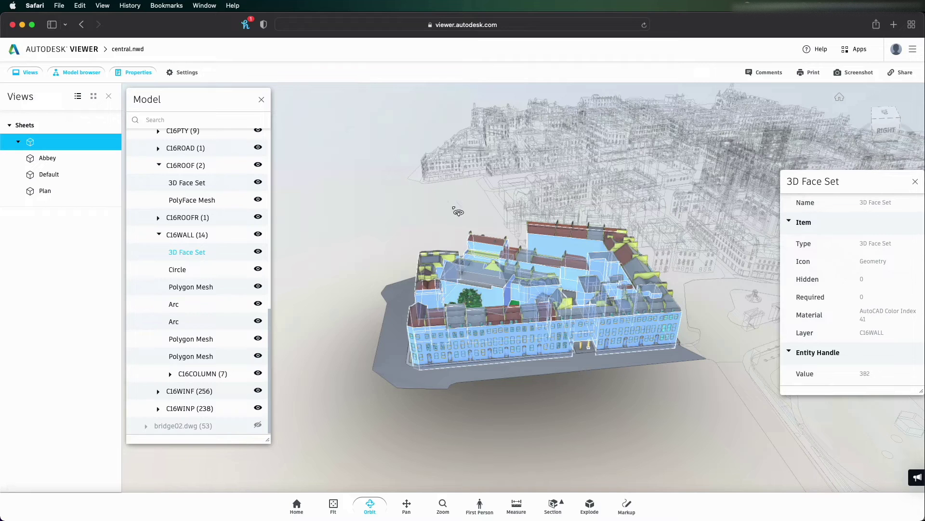
pyautogui.click(535, 287)
# Step: Select and zoom to center16.dwg, then close the Properties and Model browser panels
pyautogui.scroll(15, 161, 208)
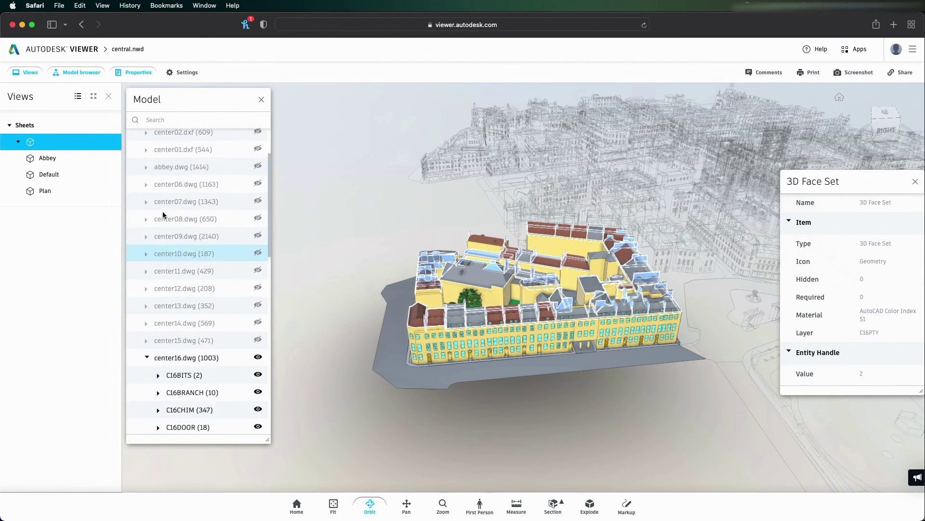
pyautogui.scroll(-3, 165, 216)
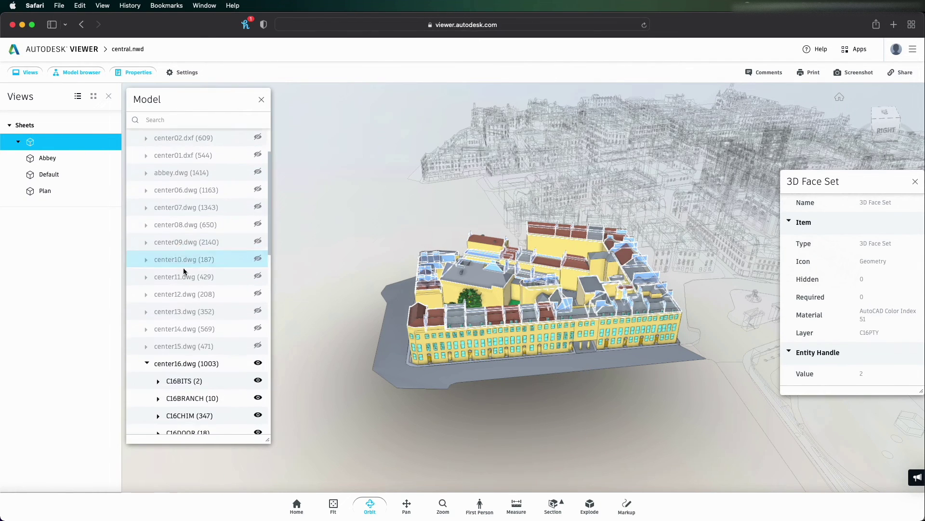
pyautogui.doubleClick(188, 363)
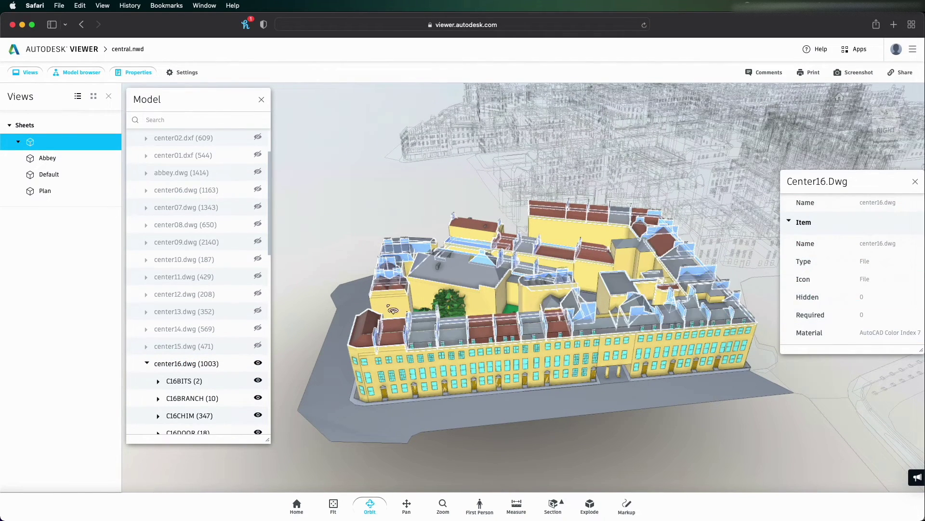
pyautogui.click(915, 182)
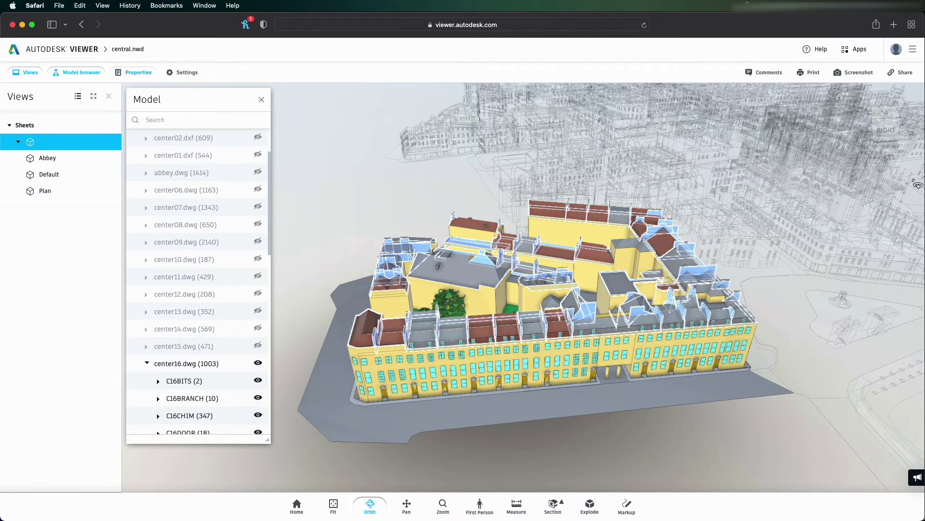
pyautogui.click(262, 101)
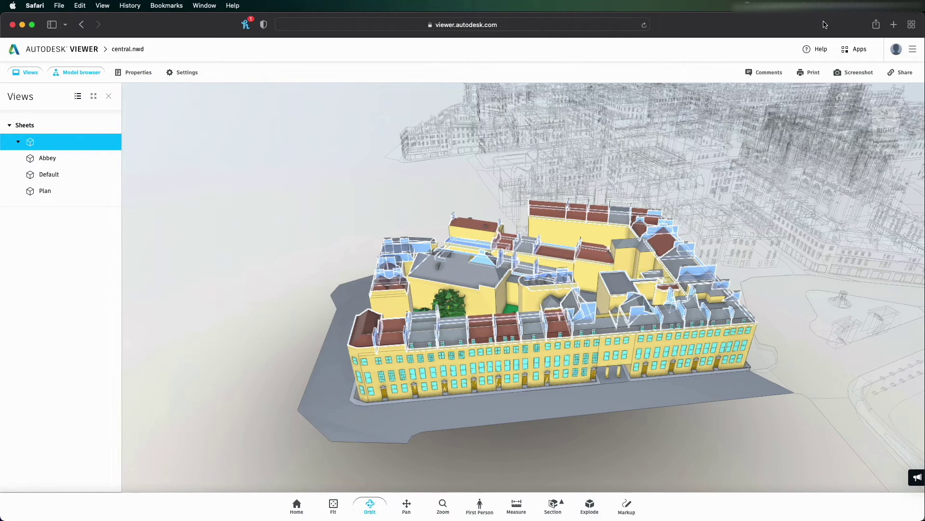
# Step: Post the comment 'Great view' in the Comments panel for this view
pyautogui.click(764, 74)
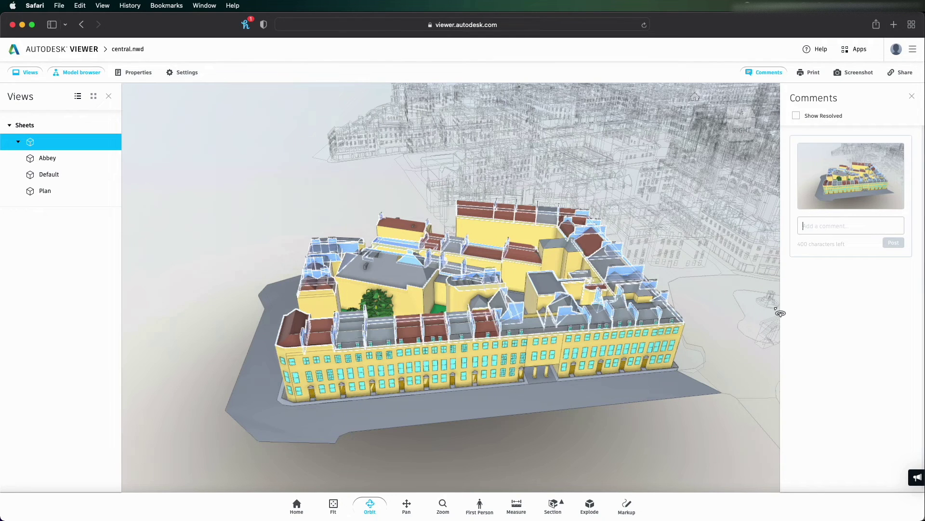
pyautogui.write('Great')
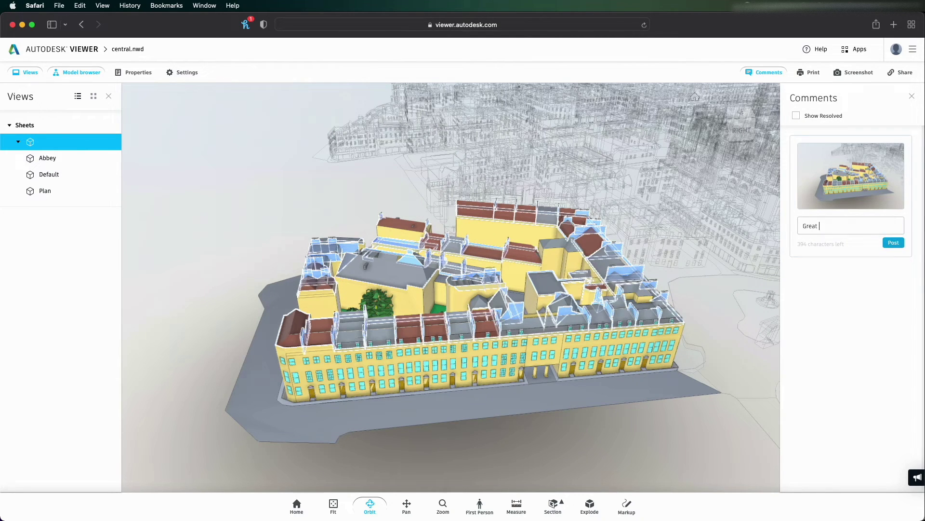
pyautogui.write(' view')
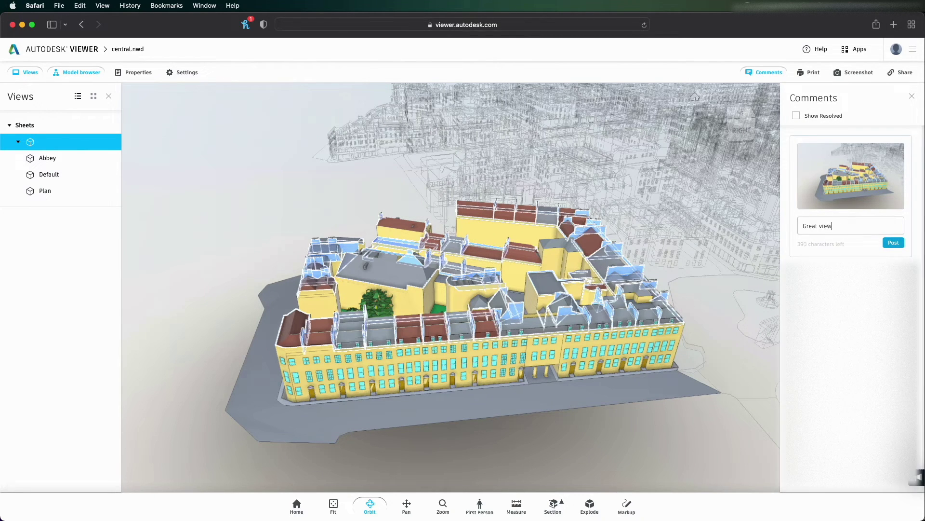
pyautogui.click(900, 244)
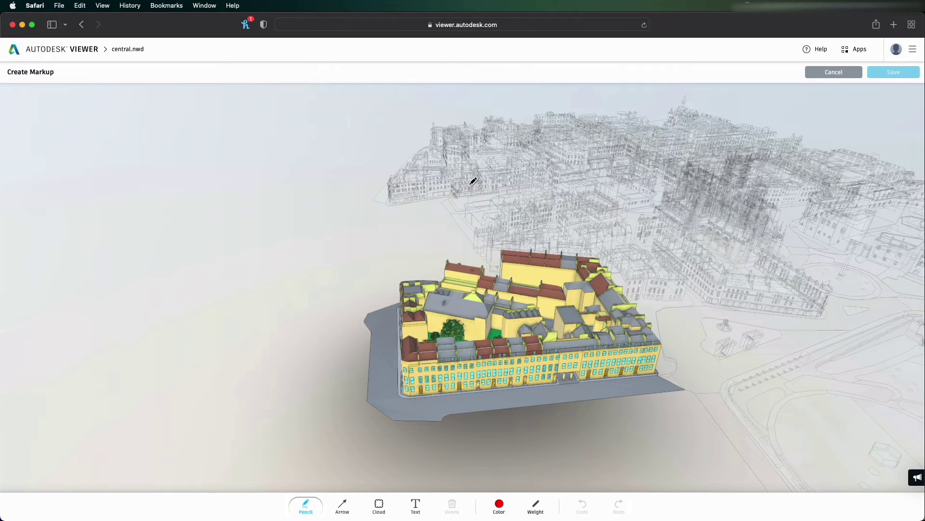
# Step: Draw two red lines left of the block, a revision cloud on its left end, and a text note
pyautogui.click(376, 267)
pyautogui.moveTo(376, 267); pyautogui.dragTo(353, 423)
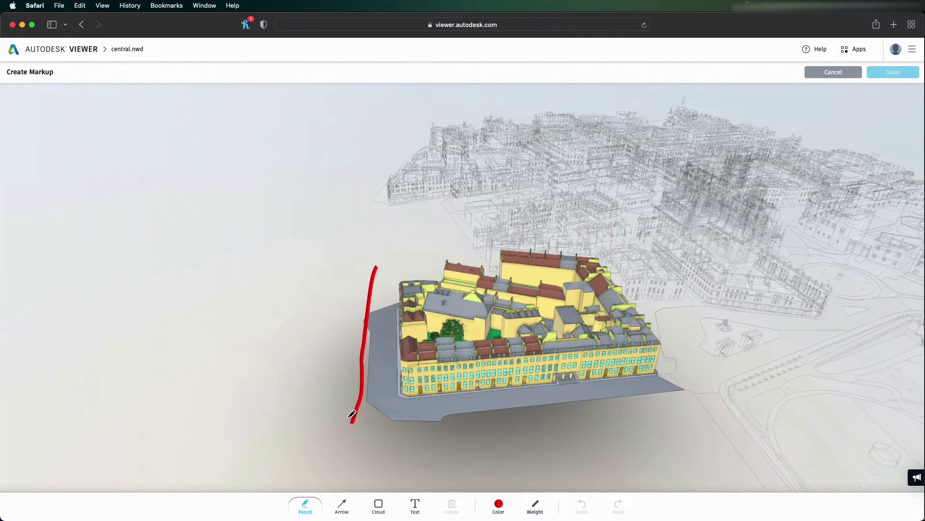
pyautogui.moveTo(319, 251); pyautogui.dragTo(247, 425)
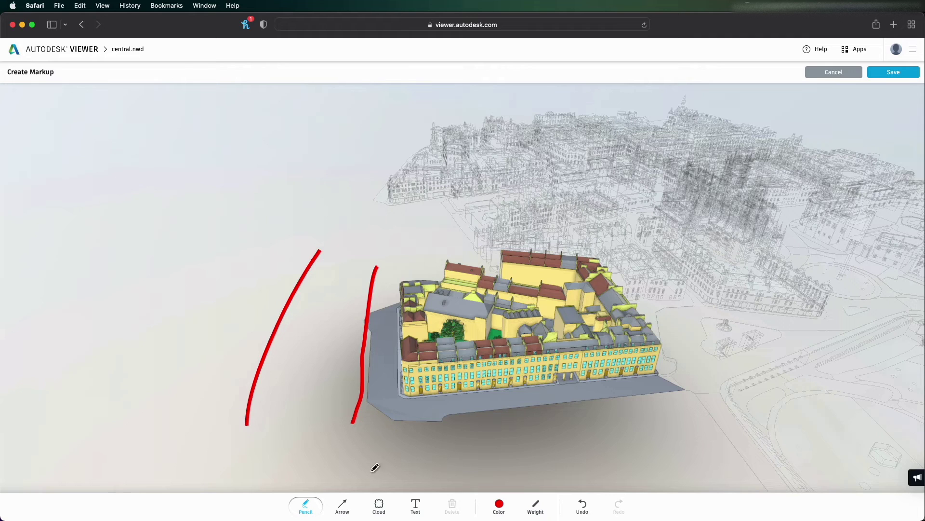
pyautogui.click(379, 504)
pyautogui.moveTo(397, 267); pyautogui.dragTo(464, 433)
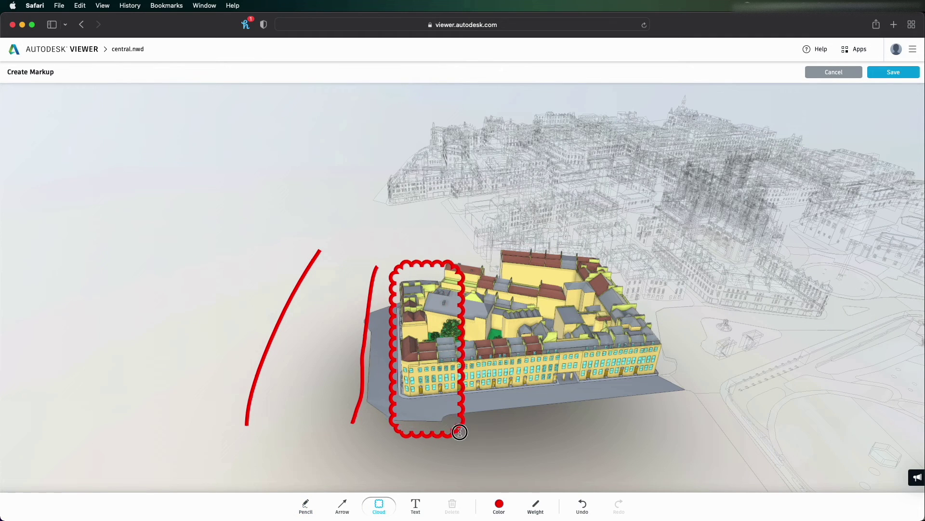
pyautogui.click(305, 337)
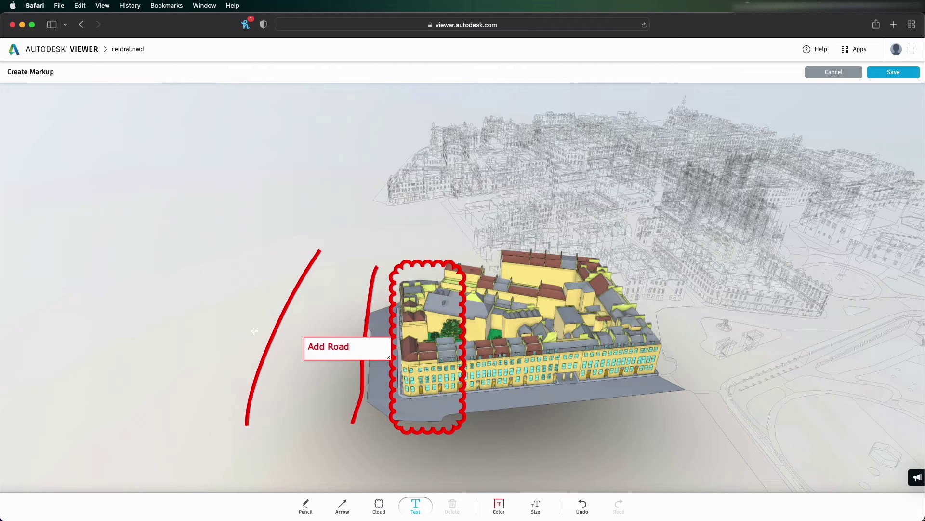
# Step: Add up and down arrows beside the cloud, move the Add Road label left, and save
pyautogui.click(340, 511)
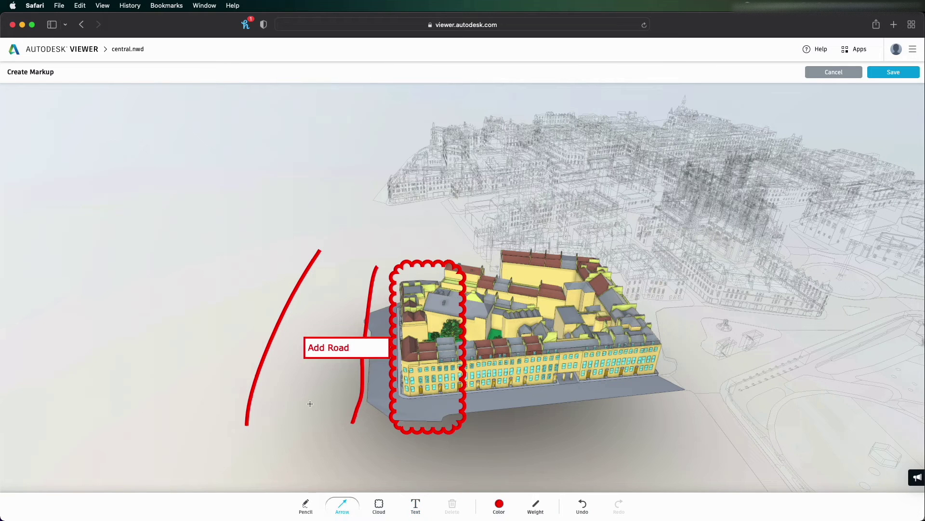
pyautogui.moveTo(299, 405)
pyautogui.mouseDown()
pyautogui.moveTo(334, 324)
pyautogui.moveTo(339, 260)
pyautogui.mouseUp()
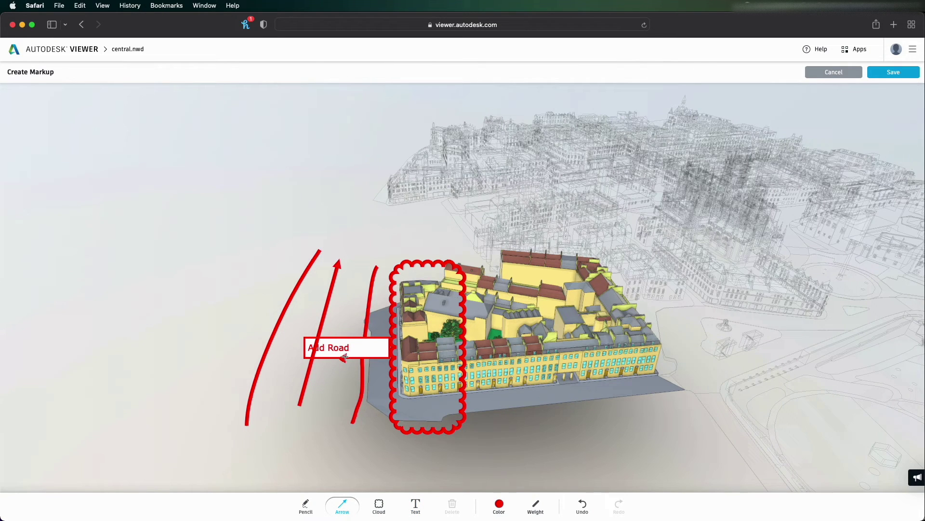
pyautogui.moveTo(342, 360); pyautogui.dragTo(318, 449)
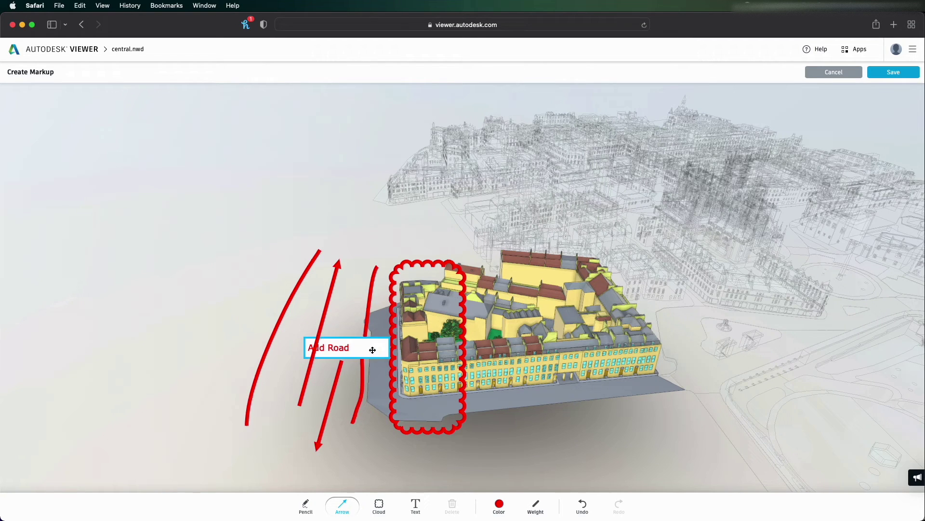
pyautogui.click(376, 351)
pyautogui.moveTo(378, 353); pyautogui.dragTo(261, 320)
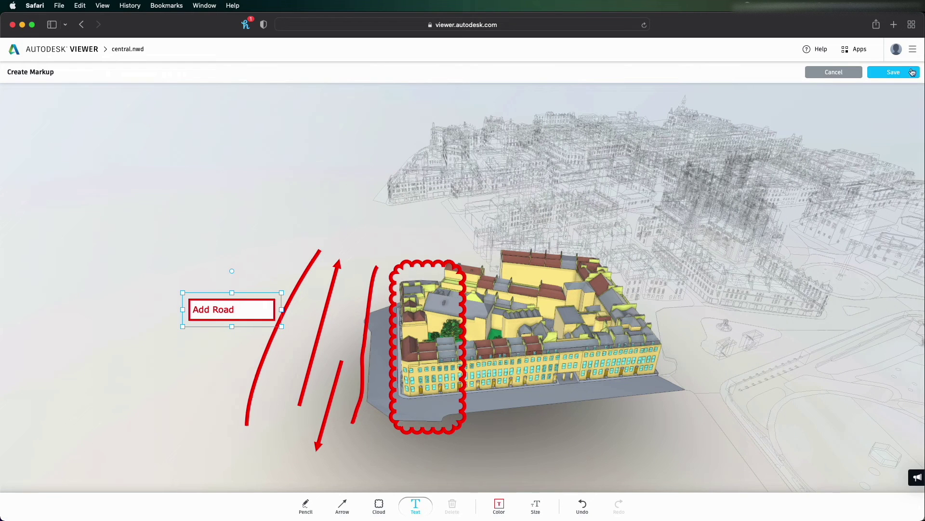
pyautogui.click(893, 72)
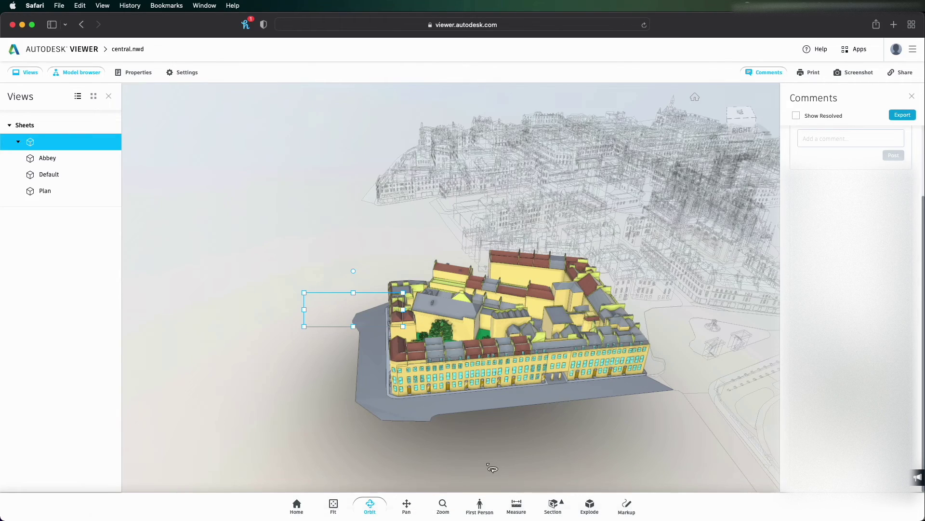
# Step: Measure the yellow block's front facade at about 88.6 m, then add a Y section plane
pyautogui.moveTo(562, 447); pyautogui.dragTo(571, 410)
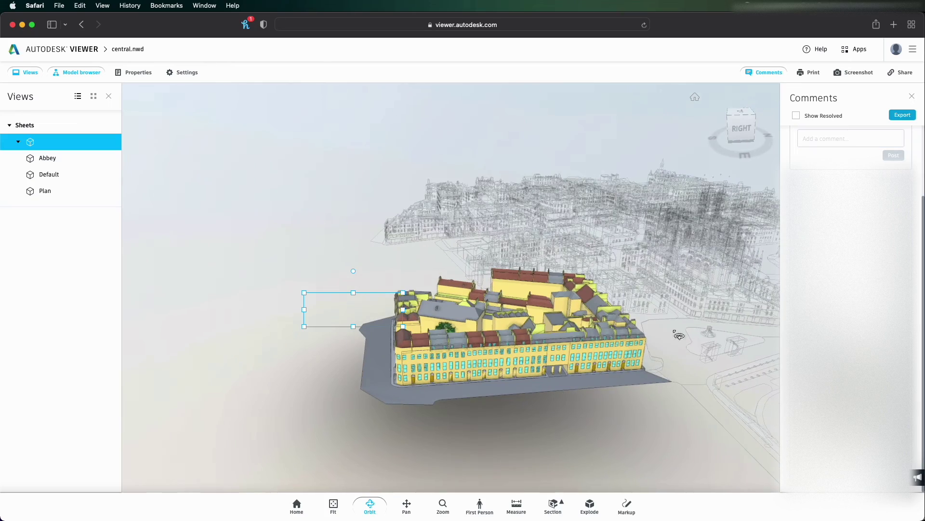
pyautogui.click(912, 96)
pyautogui.moveTo(634, 295); pyautogui.dragTo(485, 487)
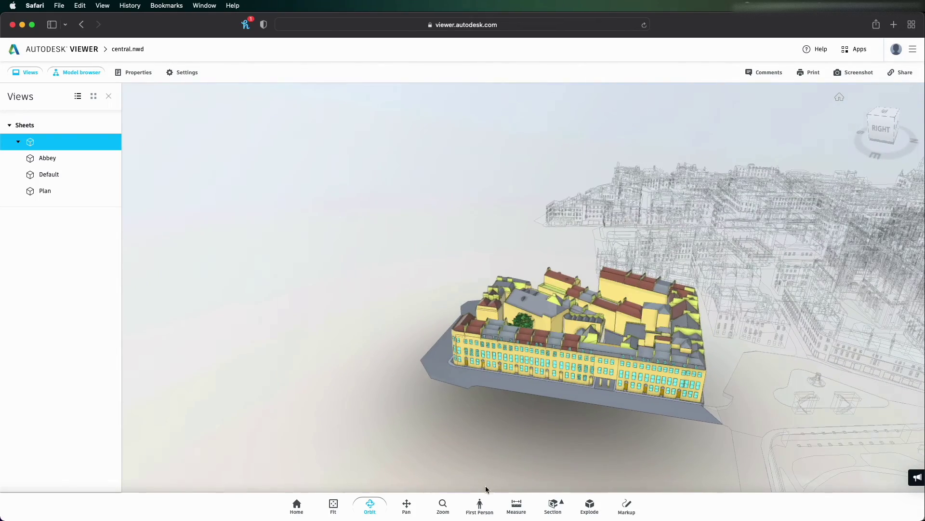
pyautogui.click(407, 505)
pyautogui.click(527, 510)
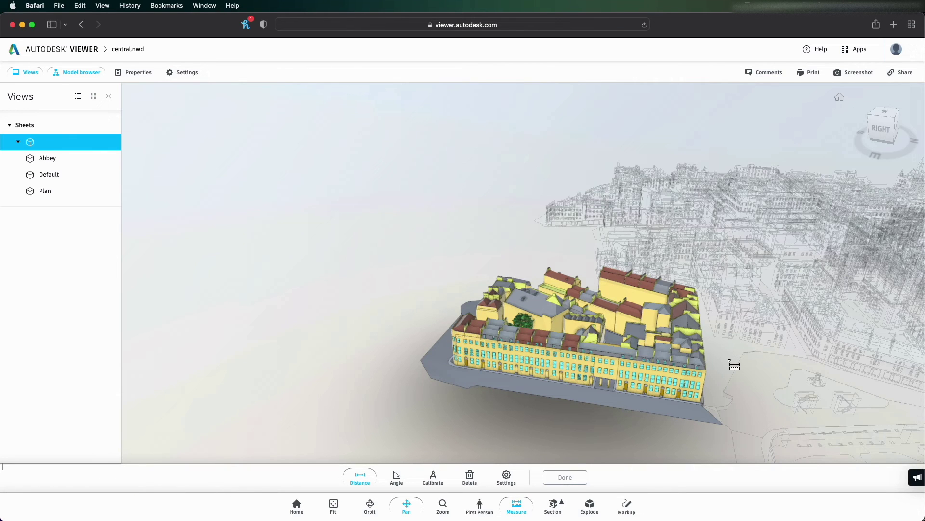
pyautogui.click(705, 367)
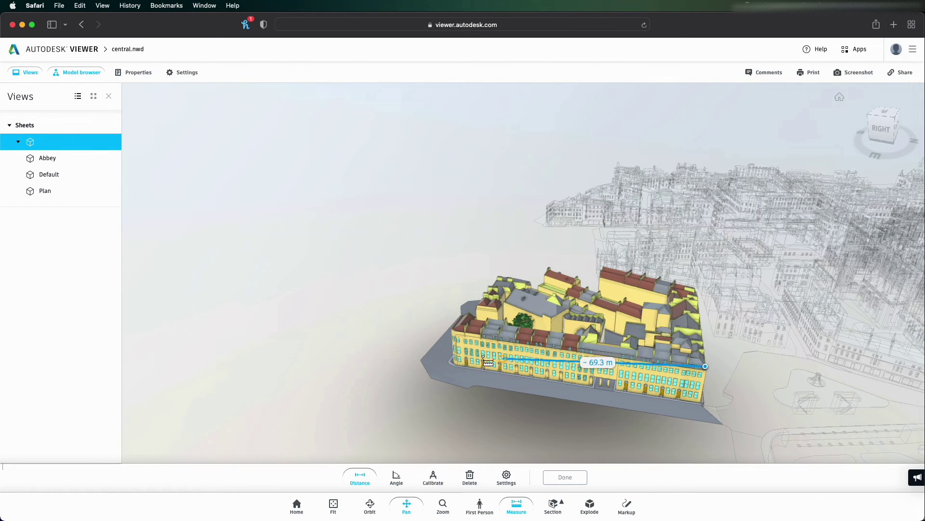
pyautogui.click(454, 330)
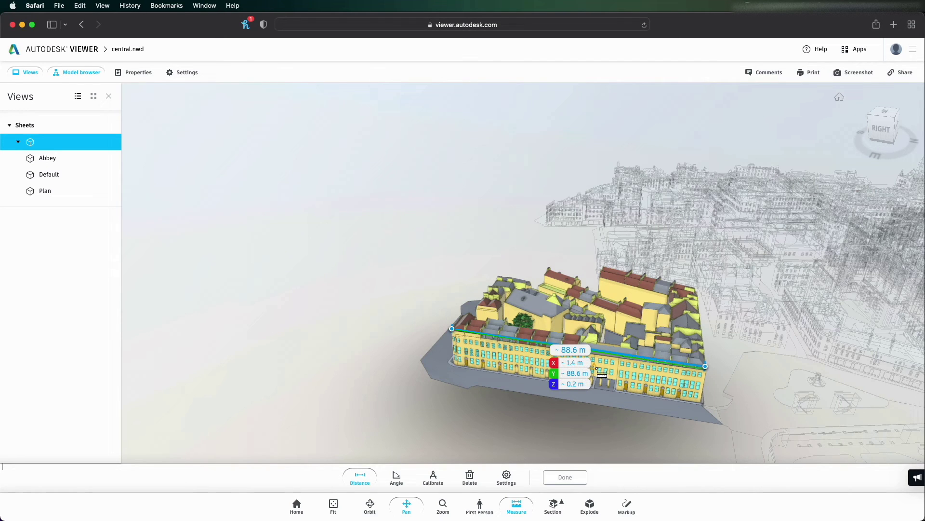
pyautogui.click(552, 504)
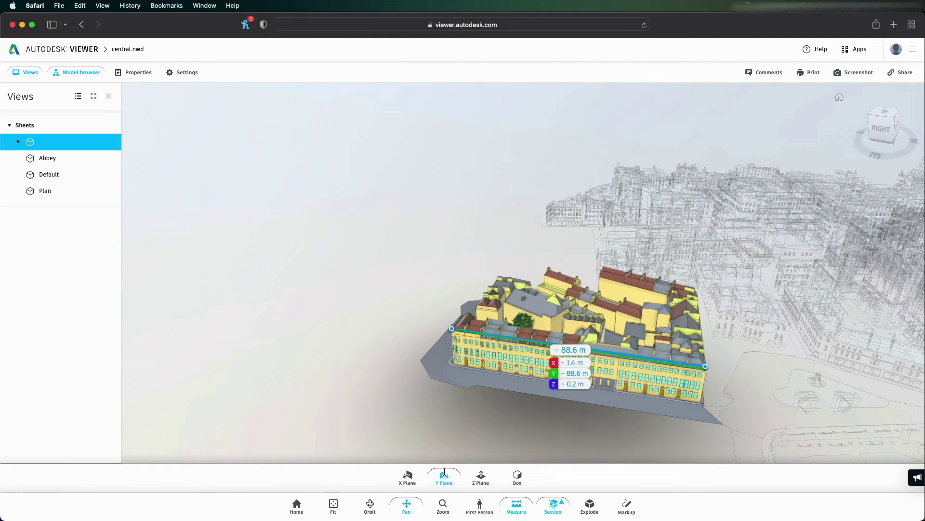
pyautogui.click(444, 476)
# Step: Rotate the Y section plane and clear the distance measurement
pyautogui.moveTo(600, 331); pyautogui.dragTo(685, 328)
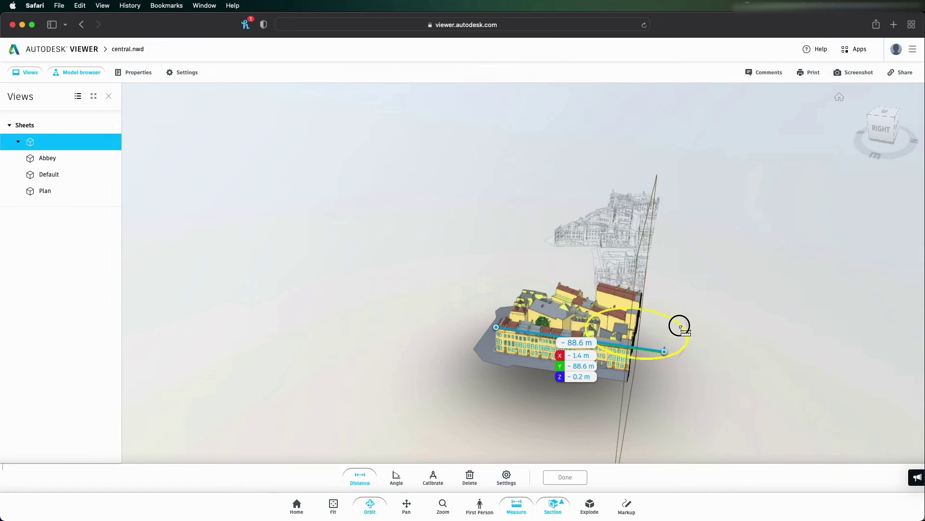
pyautogui.moveTo(681, 327); pyautogui.dragTo(650, 357)
pyautogui.click(579, 478)
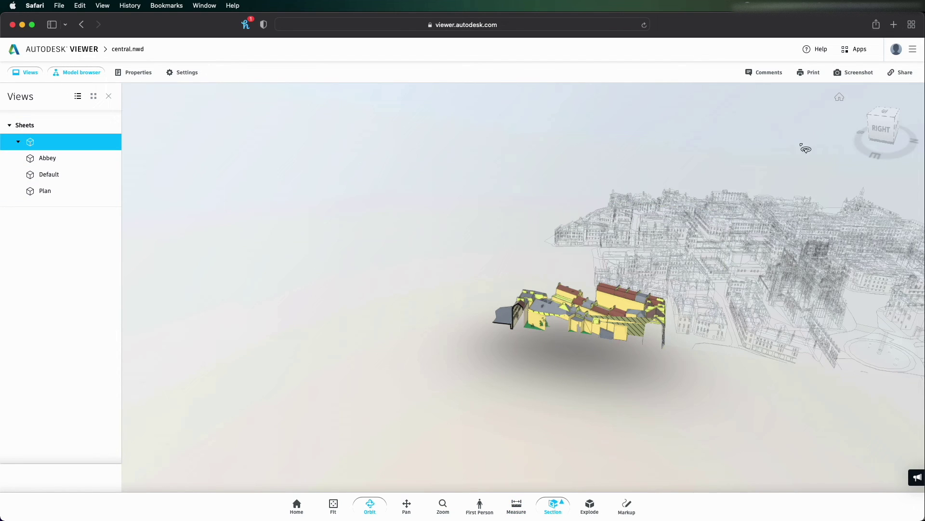
# Step: Remove the Y section cut and return to the saved Abbey view
pyautogui.click(555, 503)
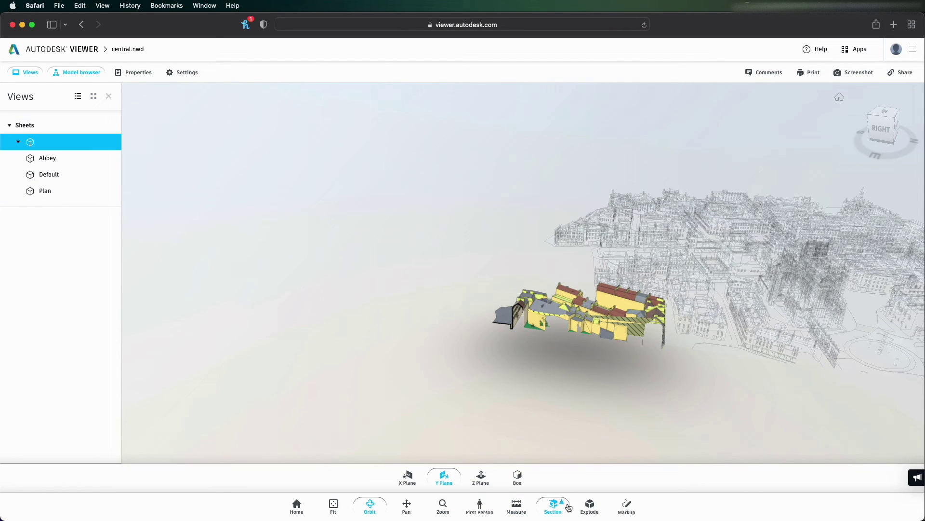
pyautogui.click(442, 479)
pyautogui.moveTo(579, 463); pyautogui.dragTo(647, 406)
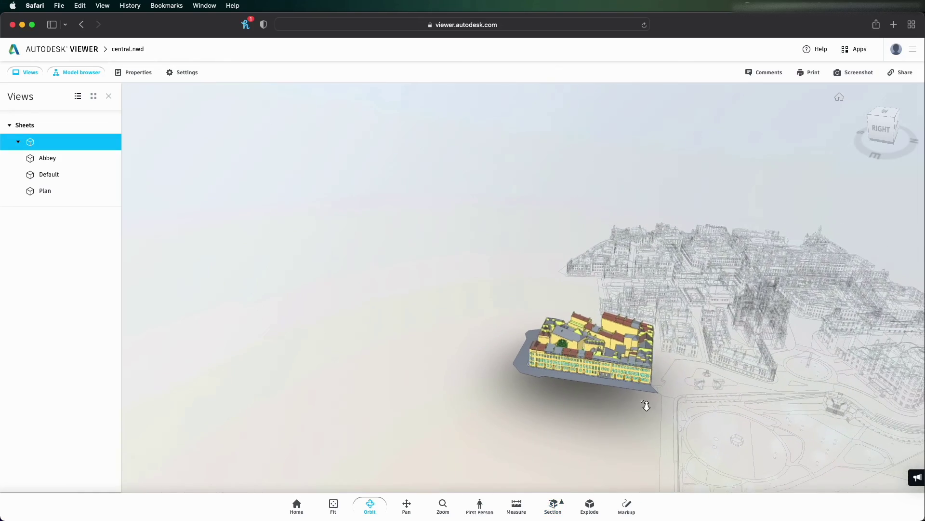
pyautogui.click(43, 159)
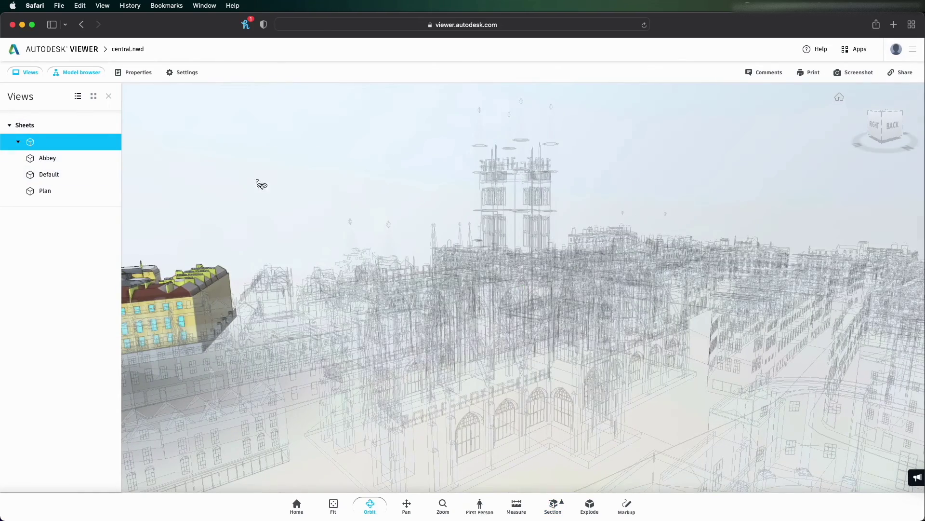
pyautogui.click(82, 78)
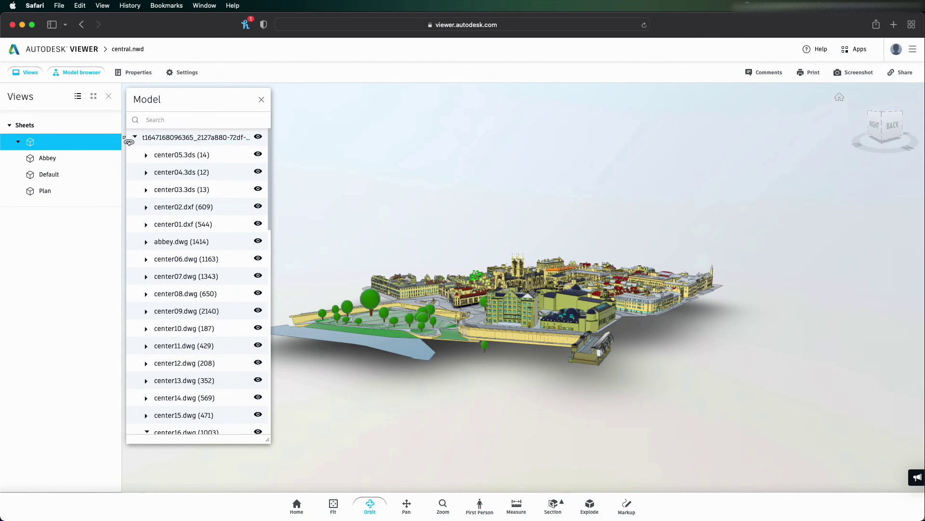
# Step: Collapse the model tree and slide Explode to spread the city into separate parts
pyautogui.click(137, 138)
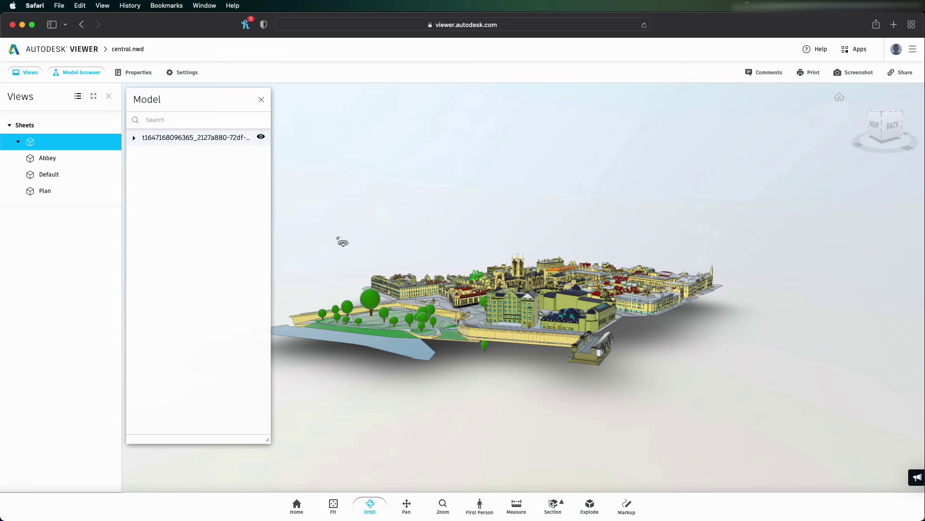
pyautogui.click(591, 506)
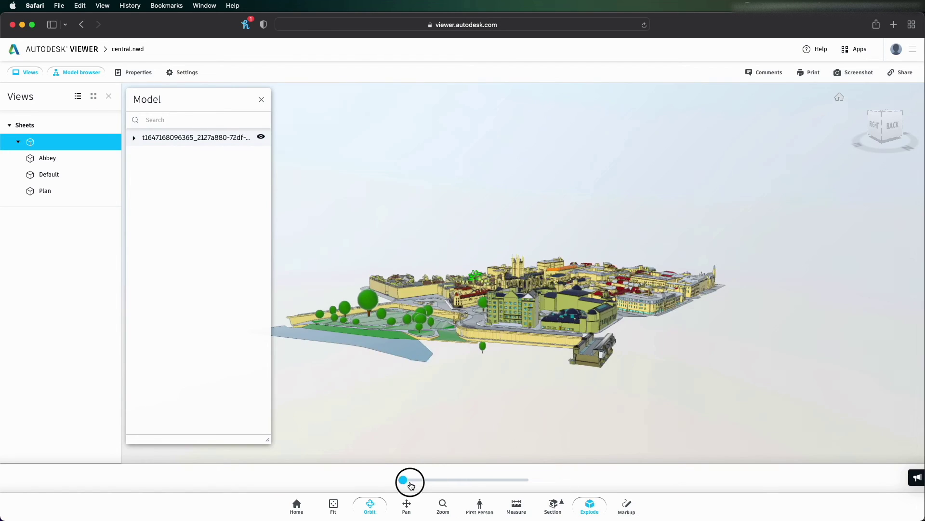
pyautogui.moveTo(422, 485); pyautogui.dragTo(512, 484)
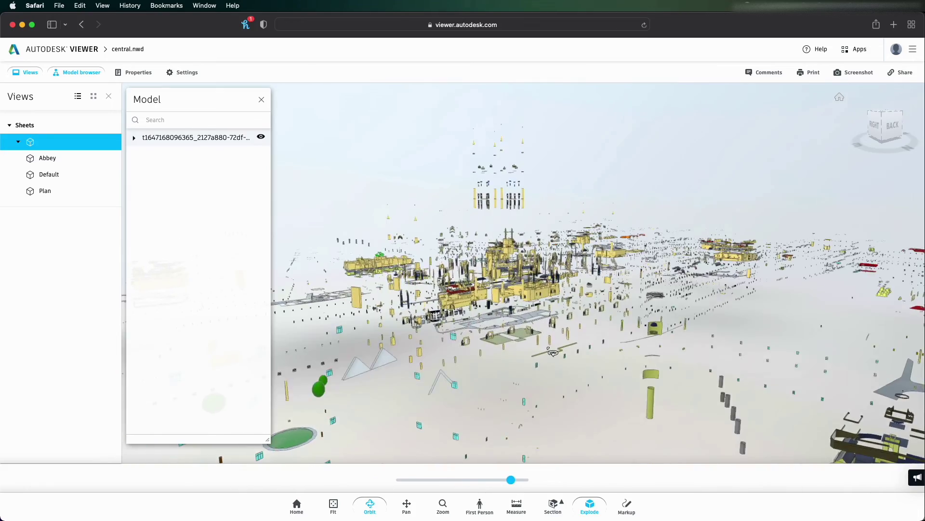
pyautogui.scroll(5, 544, 358)
pyautogui.scroll(-10, 544, 358)
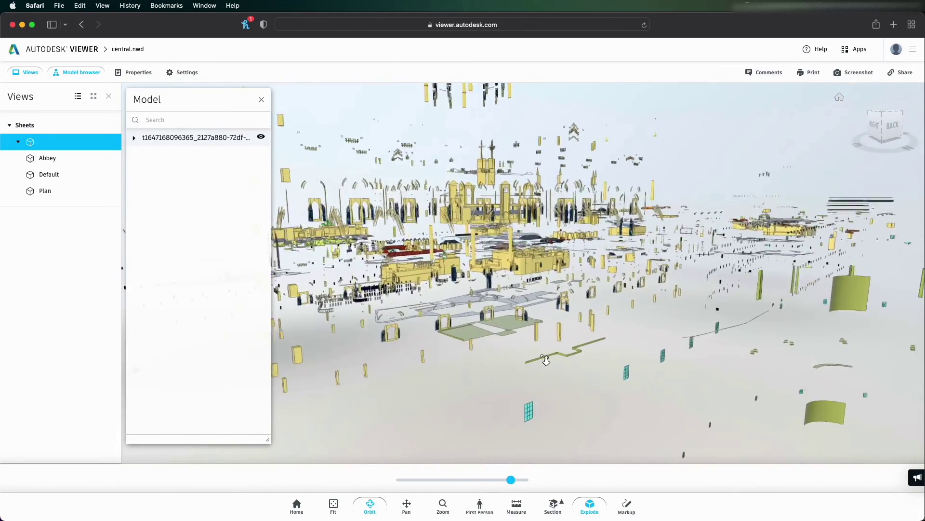
pyautogui.scroll(-5, 548, 359)
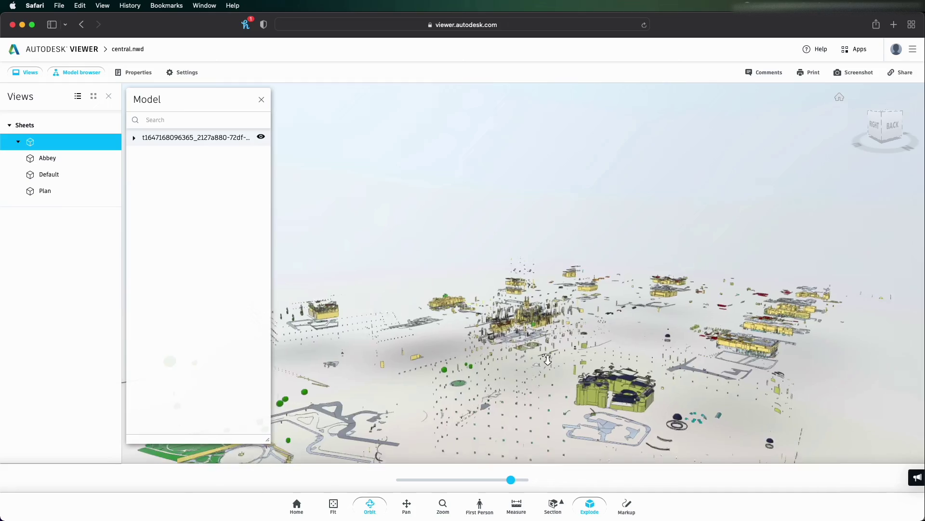
# Step: Close the Model browser and orbit around the exploded city
pyautogui.click(261, 101)
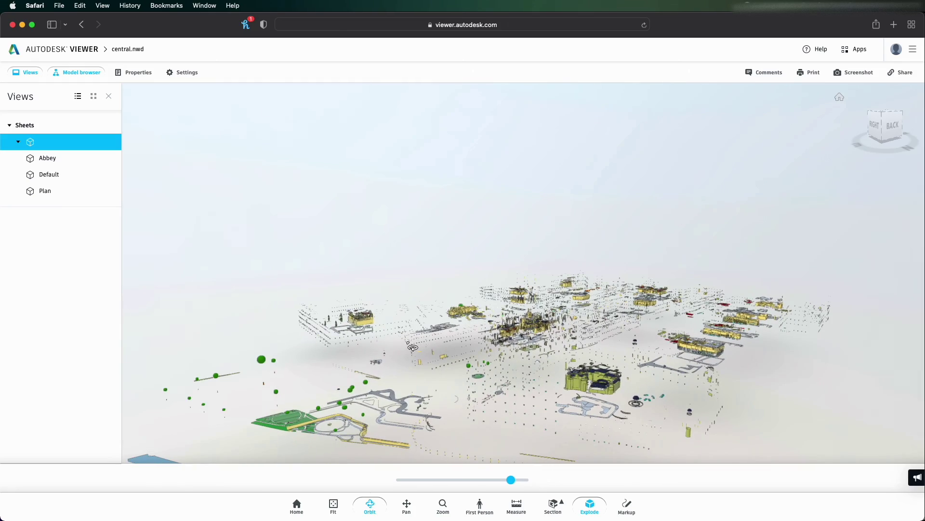
pyautogui.moveTo(462, 360); pyautogui.dragTo(698, 428)
pyautogui.moveTo(519, 352); pyautogui.dragTo(579, 337)
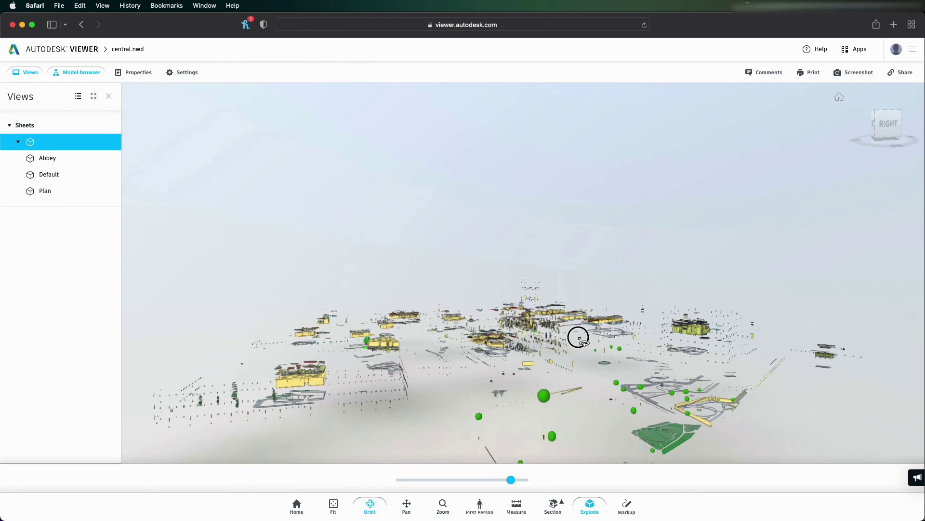